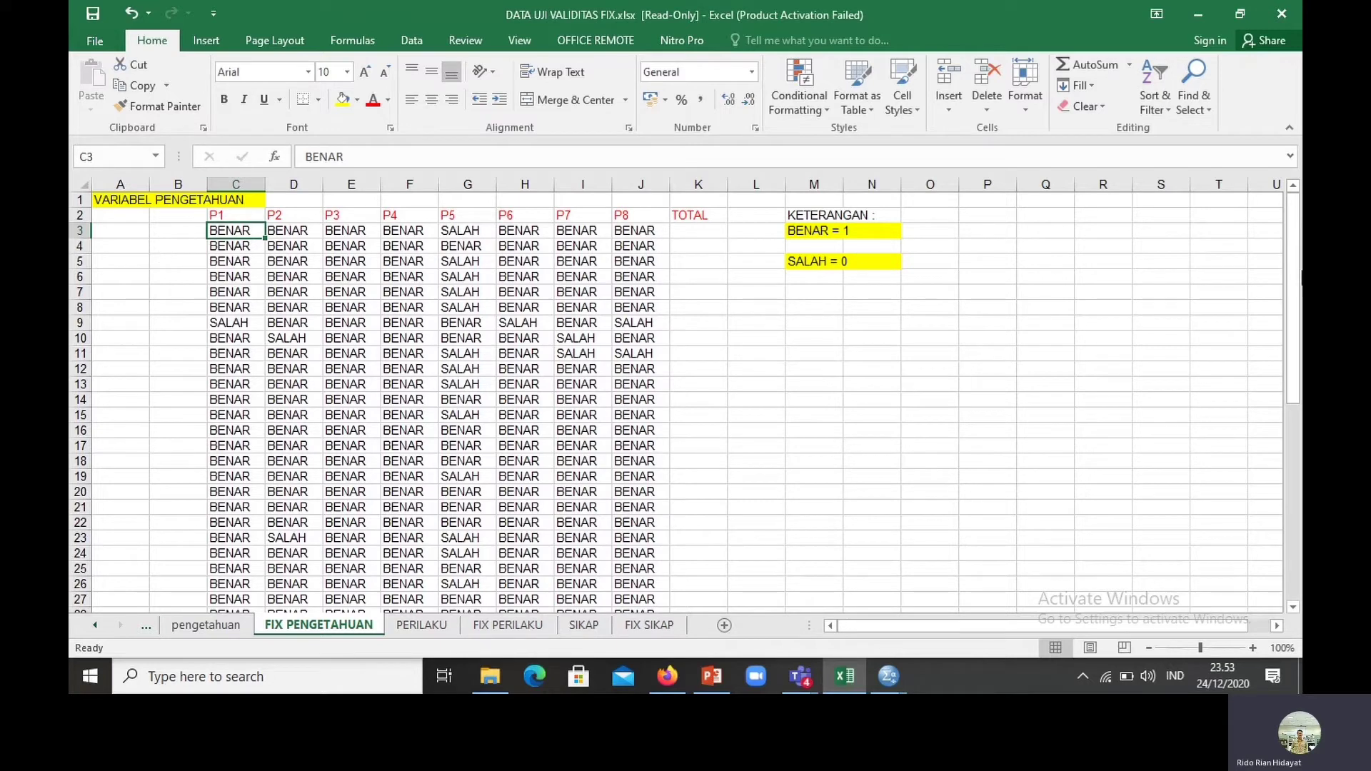
- Replace every BENAR with 1 in the answer range C3:J52
drag(1288, 273, 1296, 227)
drag(1298, 300, 1298, 498)
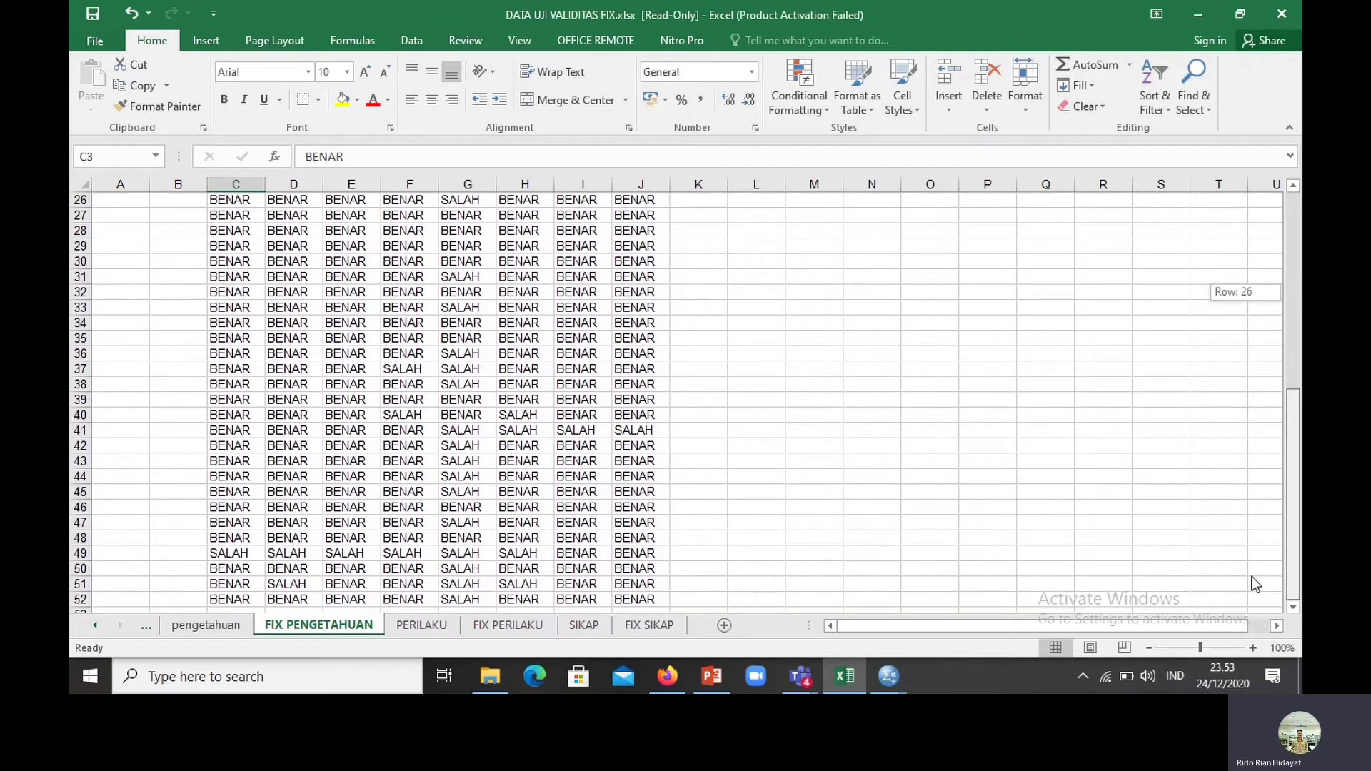
shift+click(656, 598)
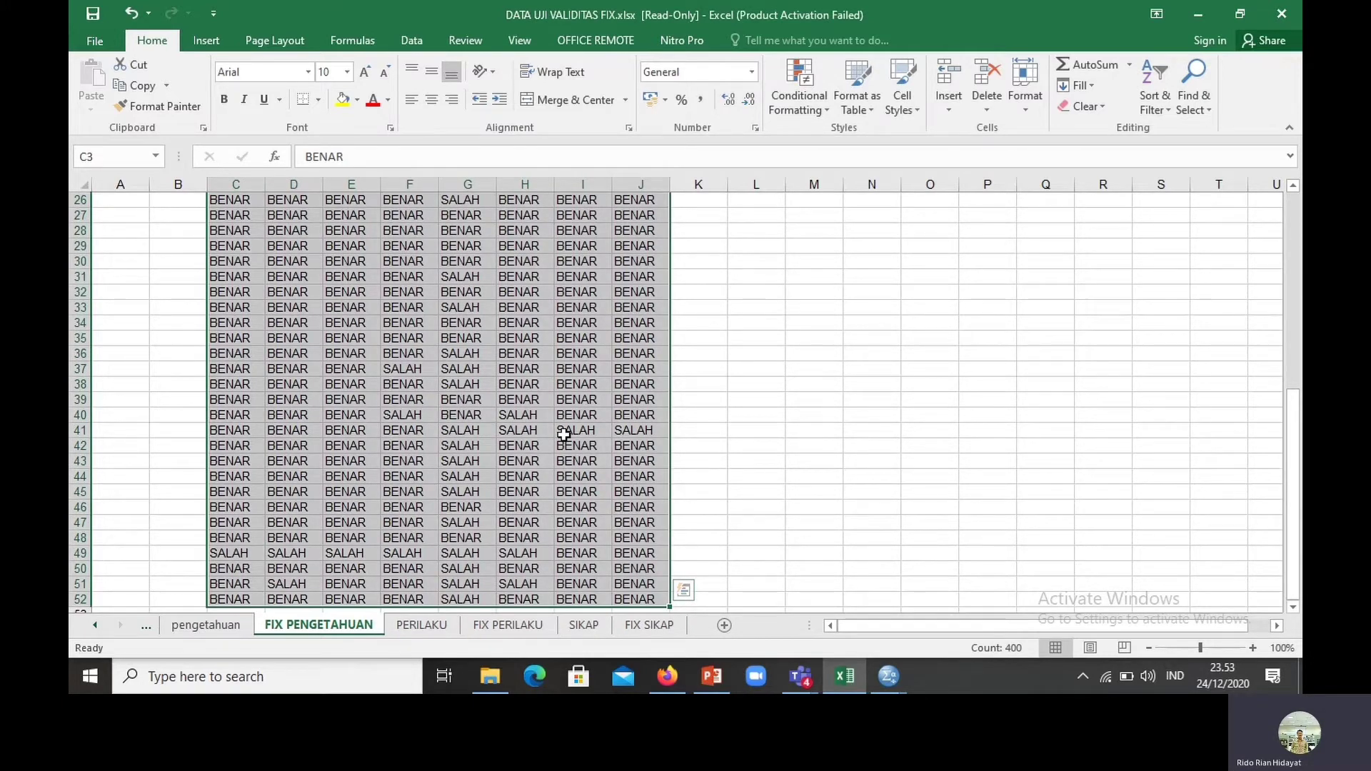
key(ctrl+f)
click(448, 446)
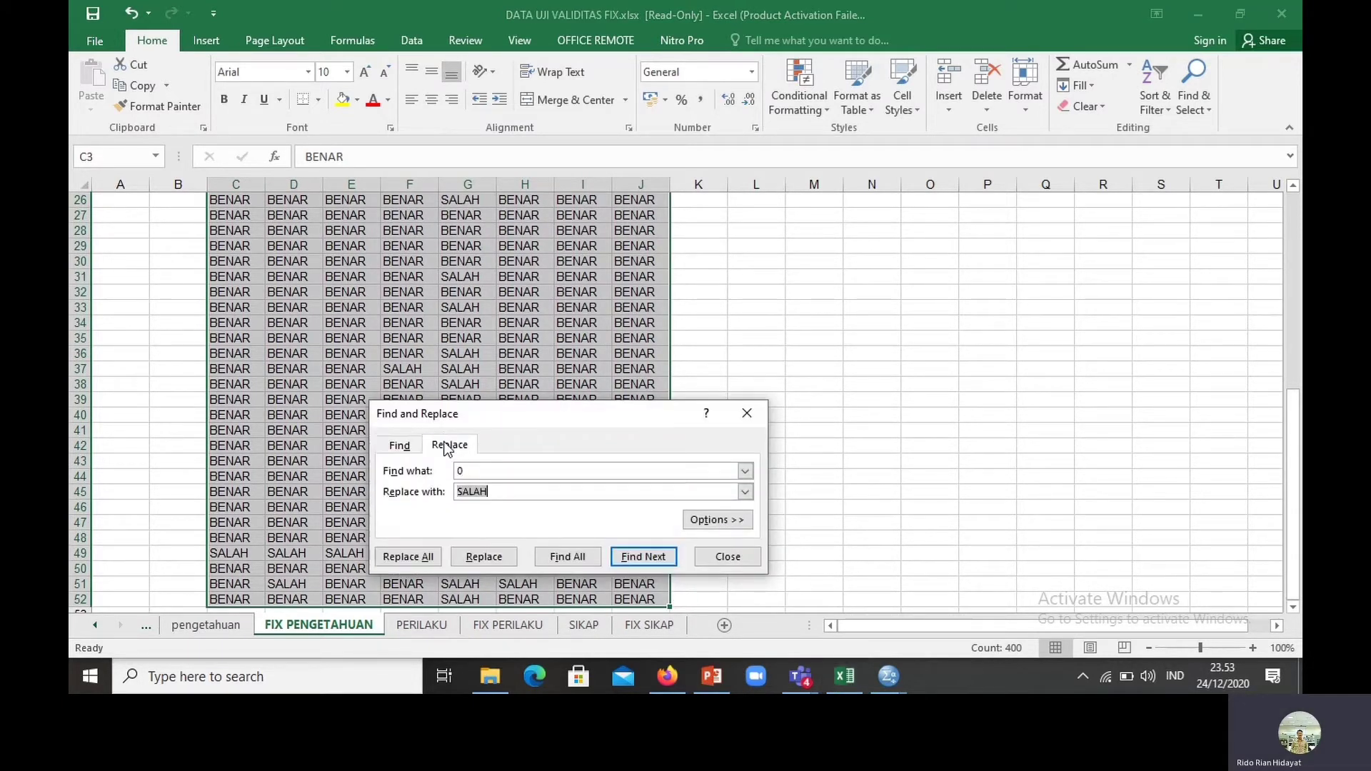
click(469, 467)
double_click(470, 467)
text(BENAR)
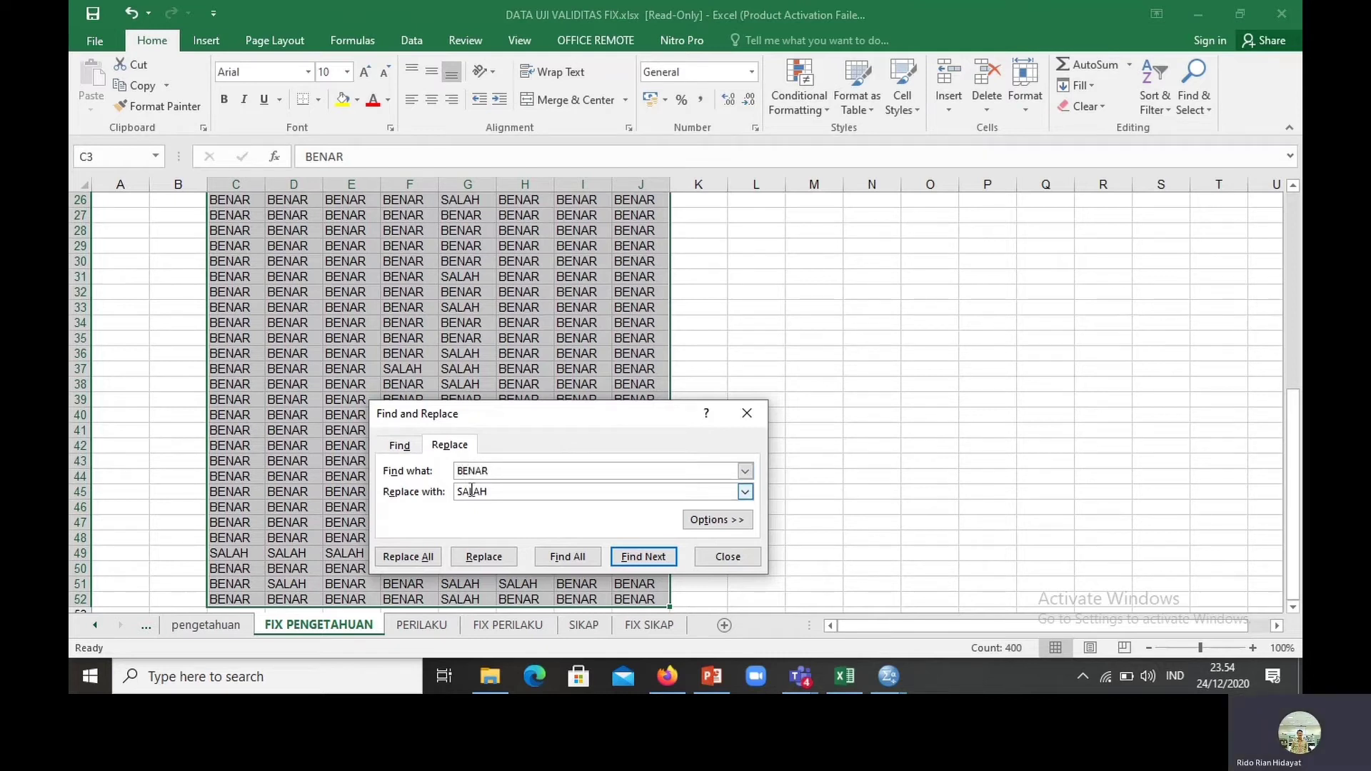
double_click(471, 491)
text(1)
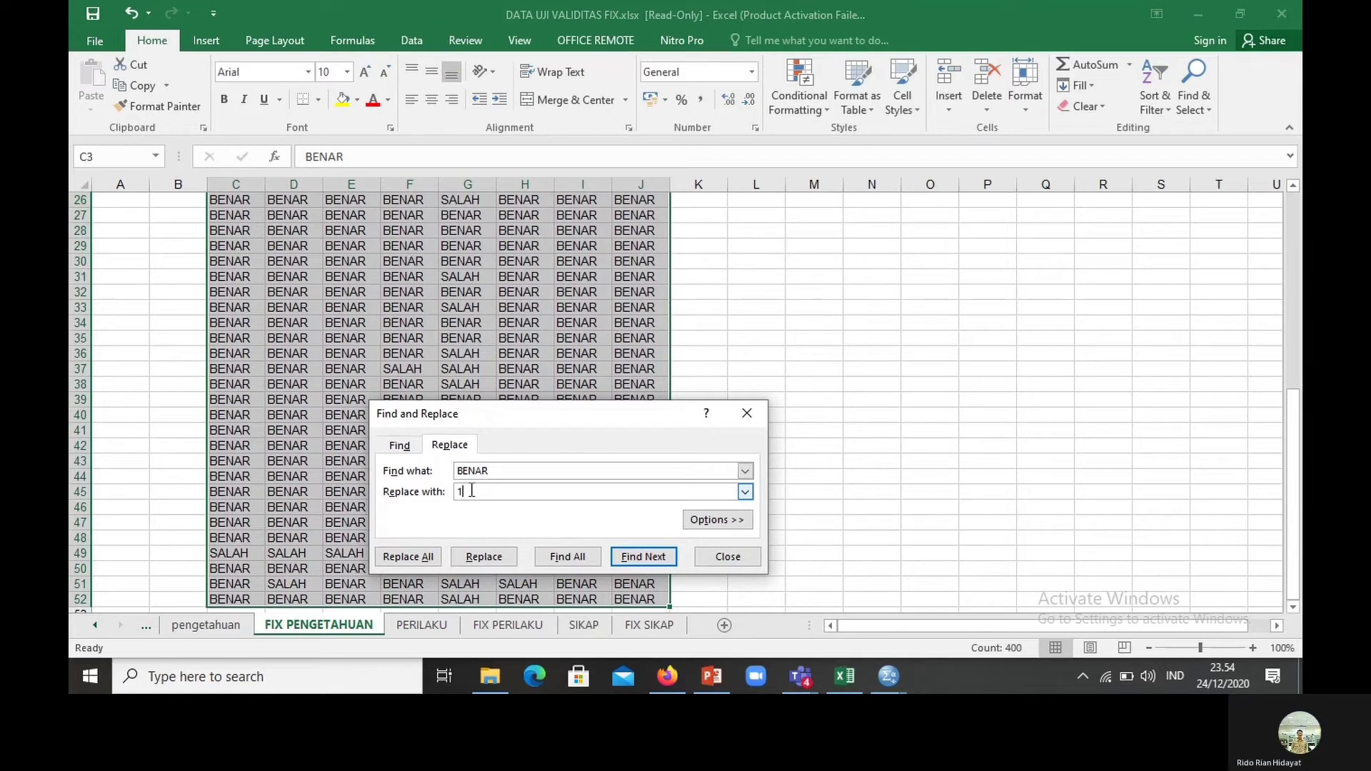
click(421, 561)
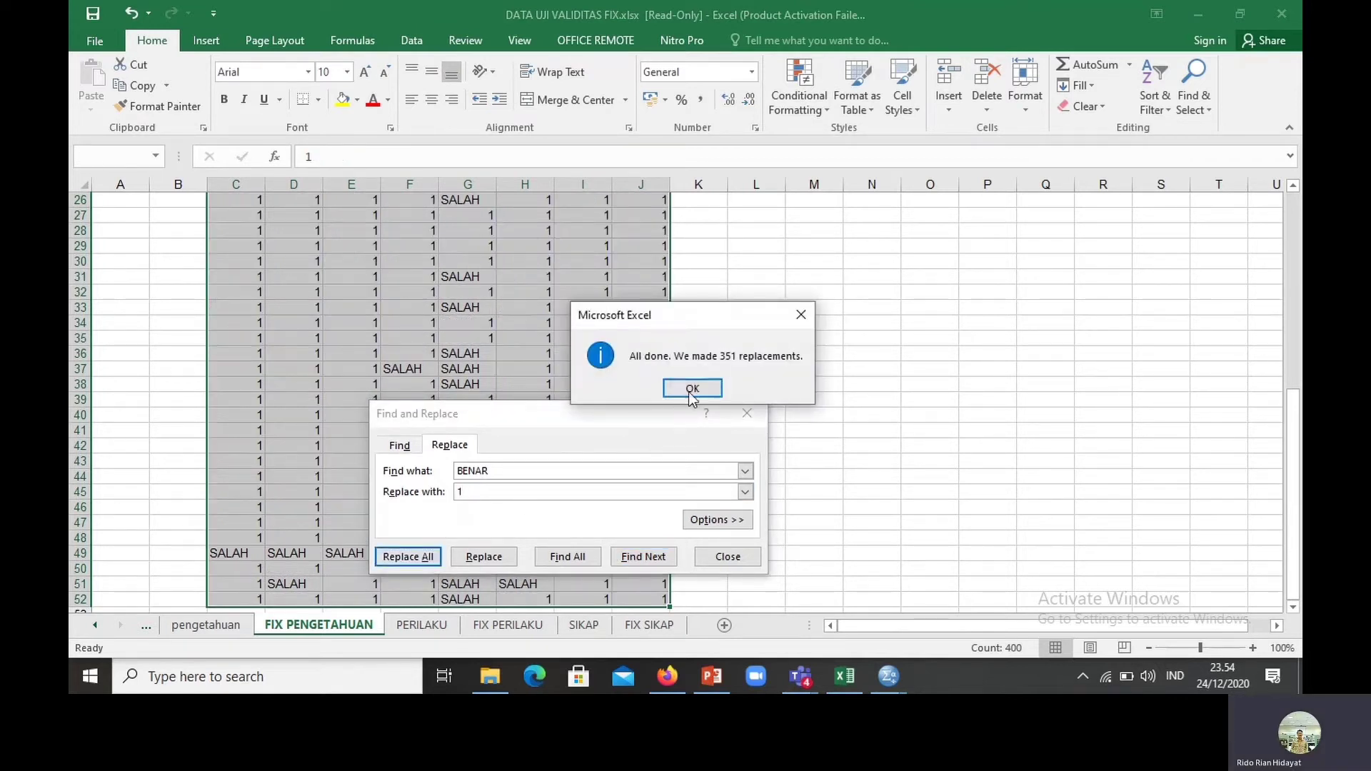
click(691, 388)
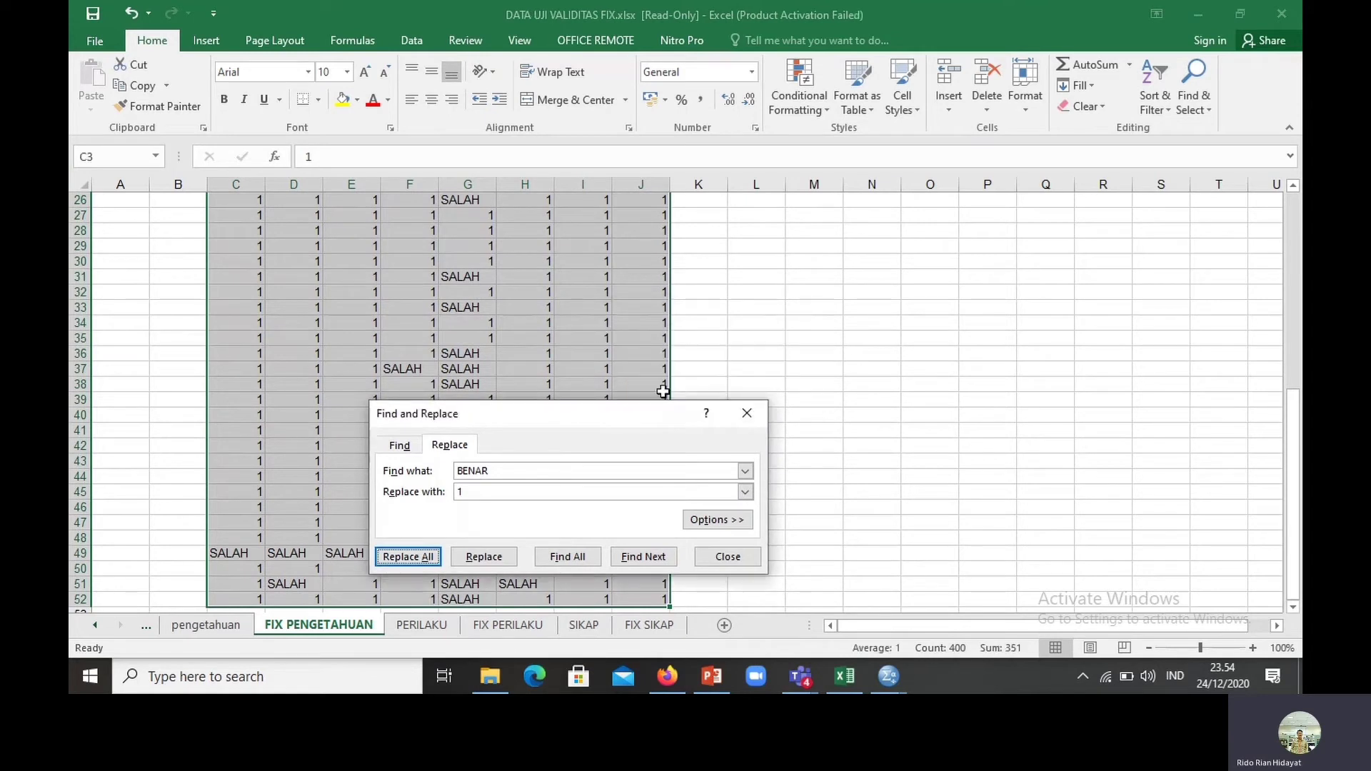
- Replace every SALAH with 0 in the selected answers and close the find-and-replace dialog
double_click(476, 471)
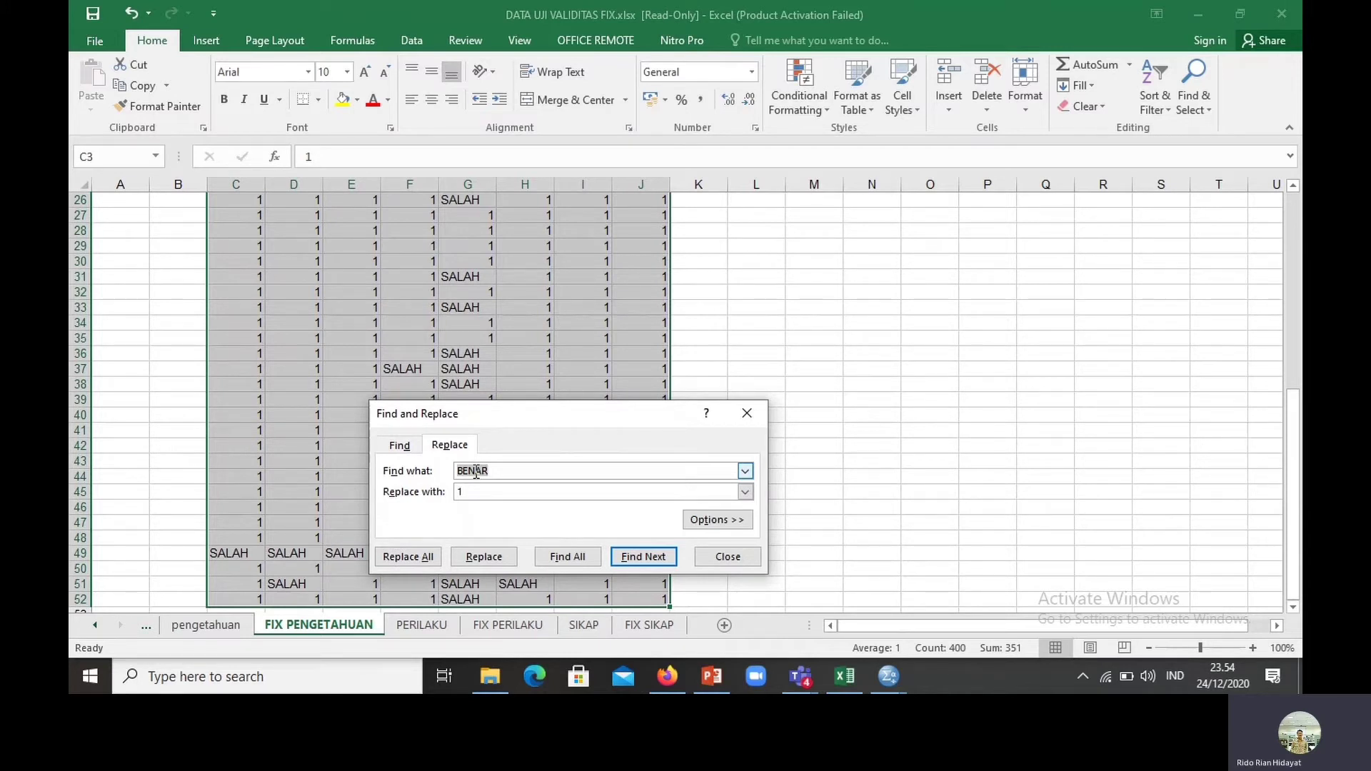
text(SALAH)
click(460, 491)
text(0)
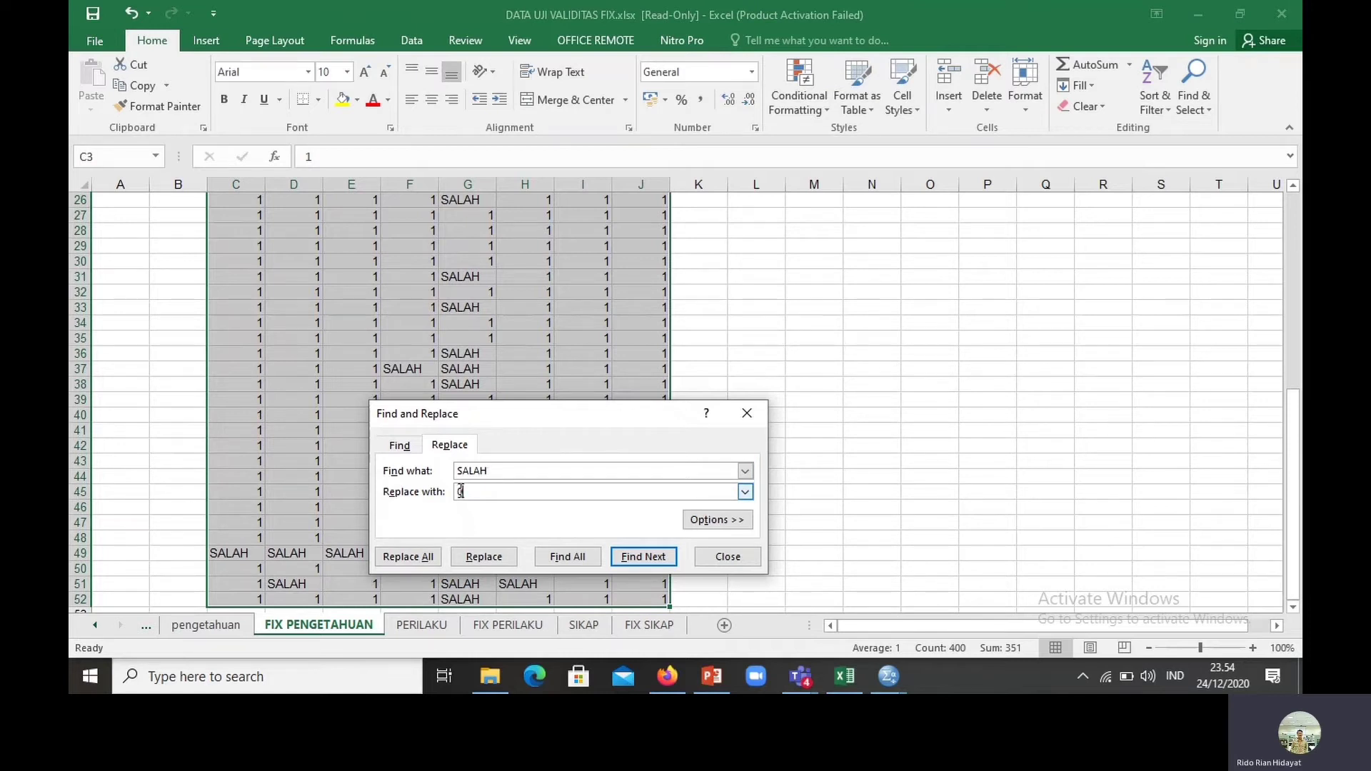
click(420, 557)
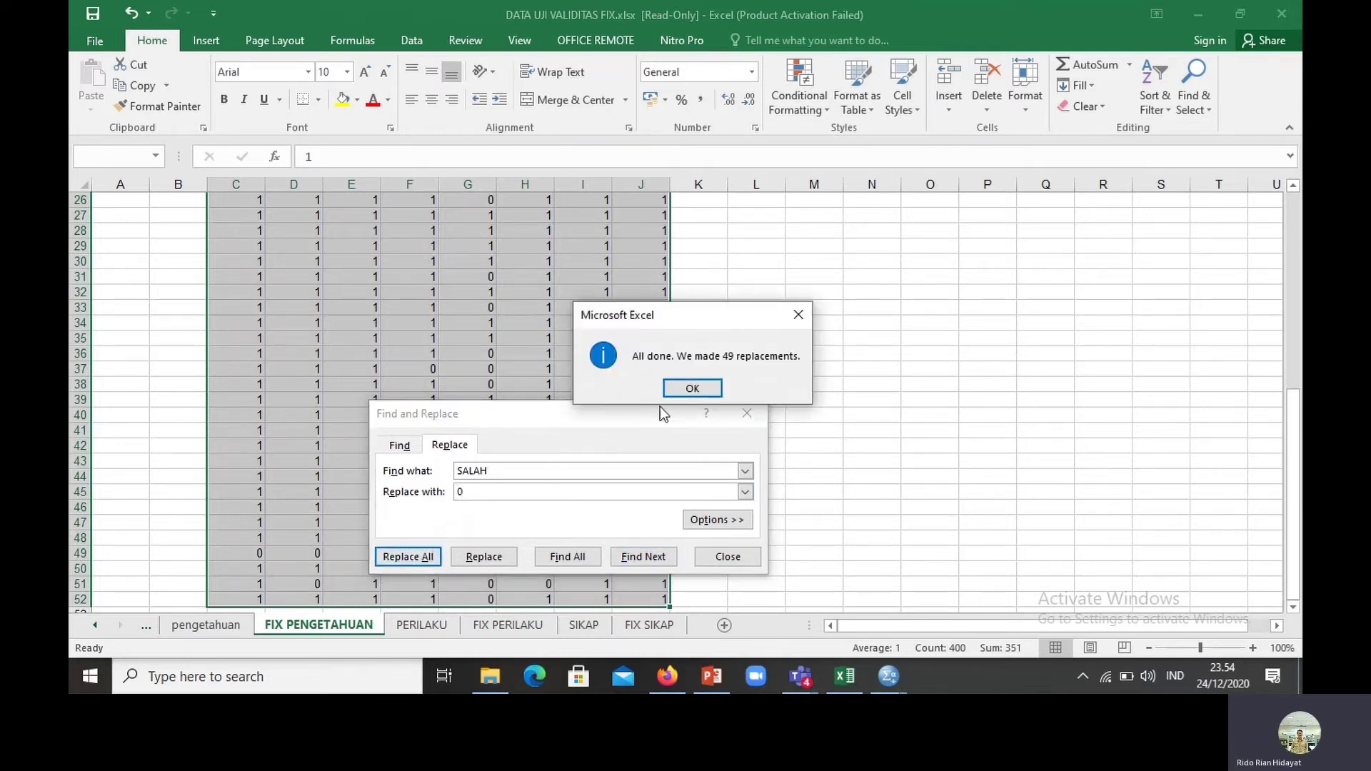
click(690, 390)
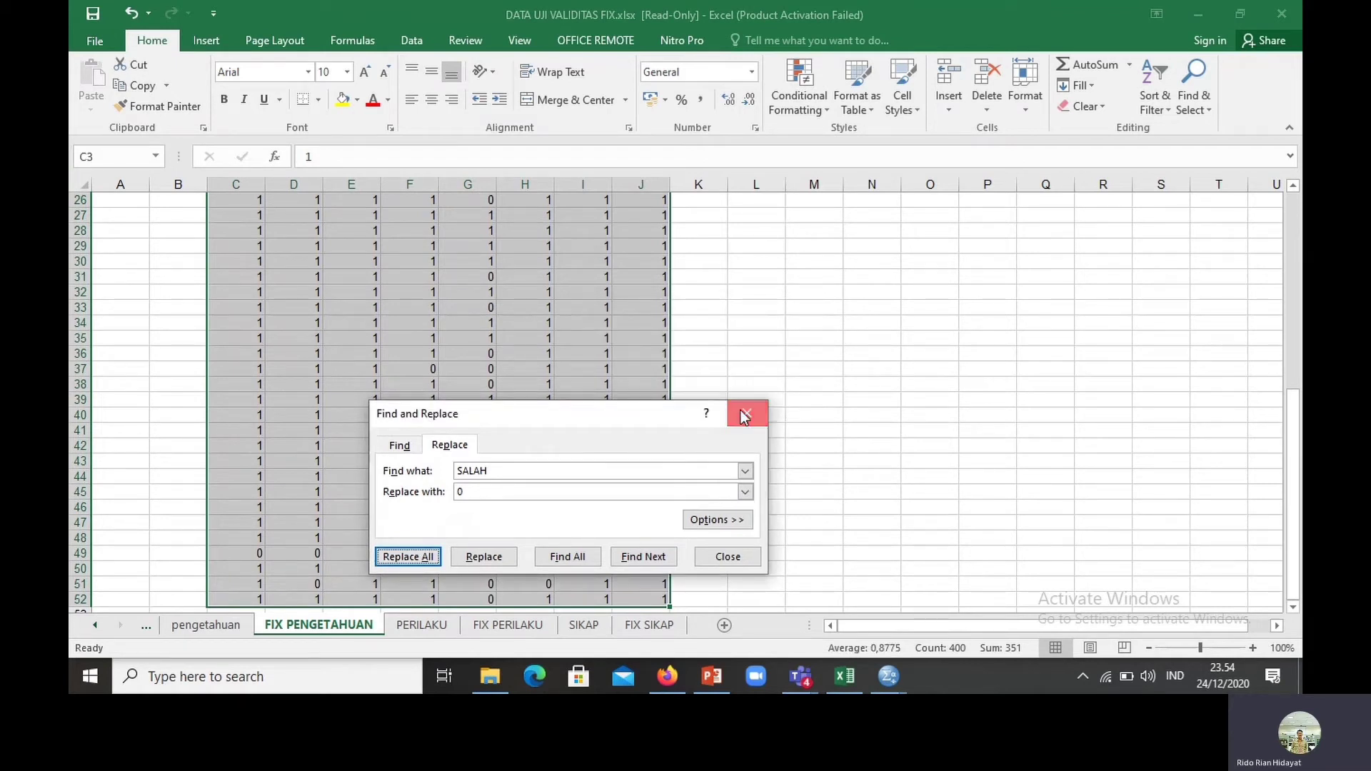
click(747, 413)
- Enter a SUM formula over C3:J3 in the first TOTAL cell, K3
drag(1299, 470, 1300, 274)
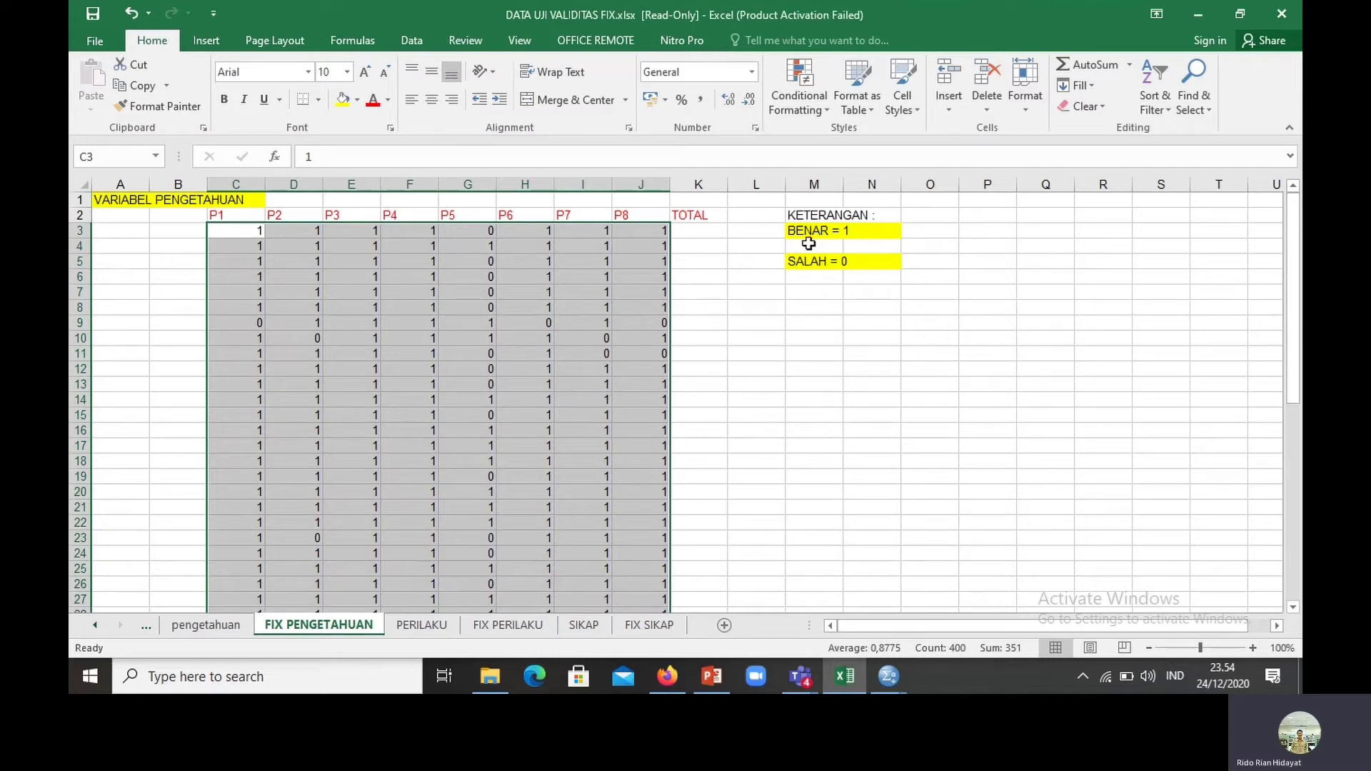
click(698, 232)
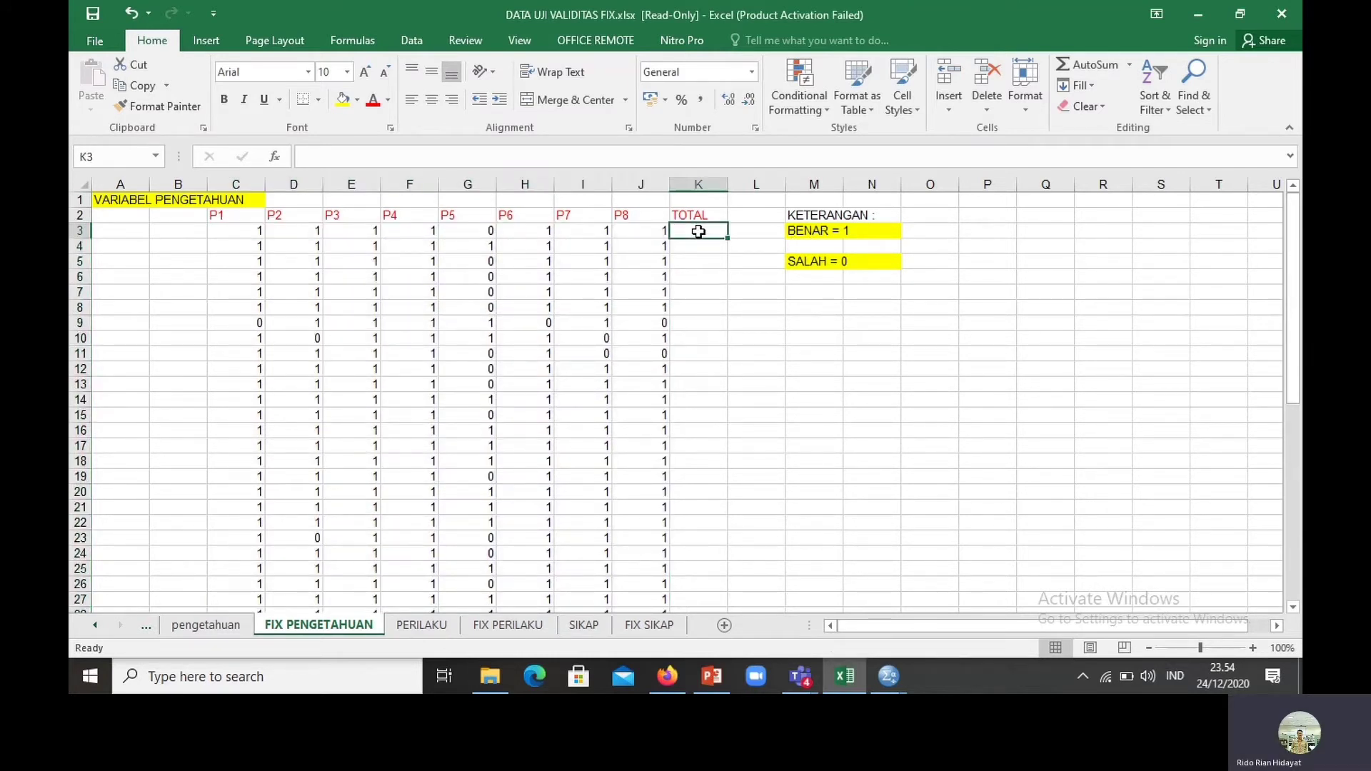
text(=)
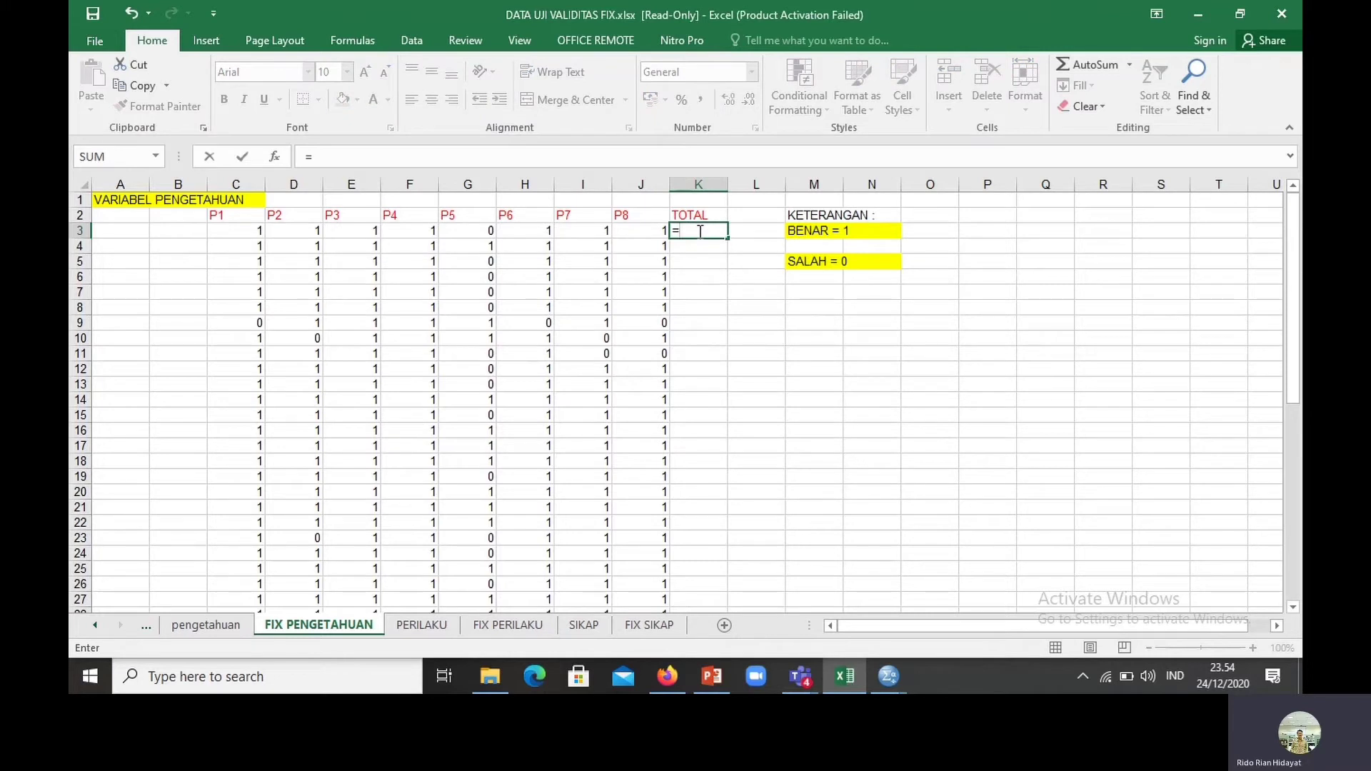
text(SUM()
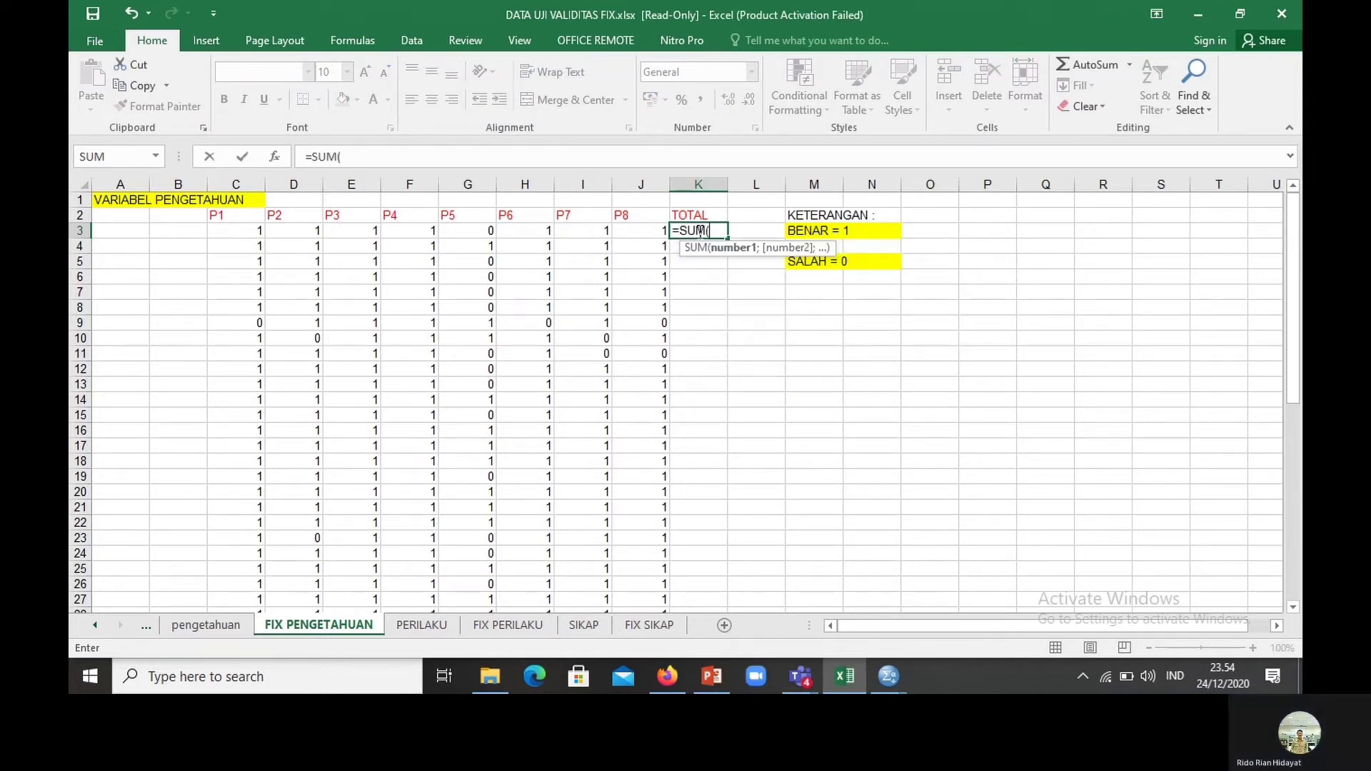
click(256, 229)
shift+click(642, 230)
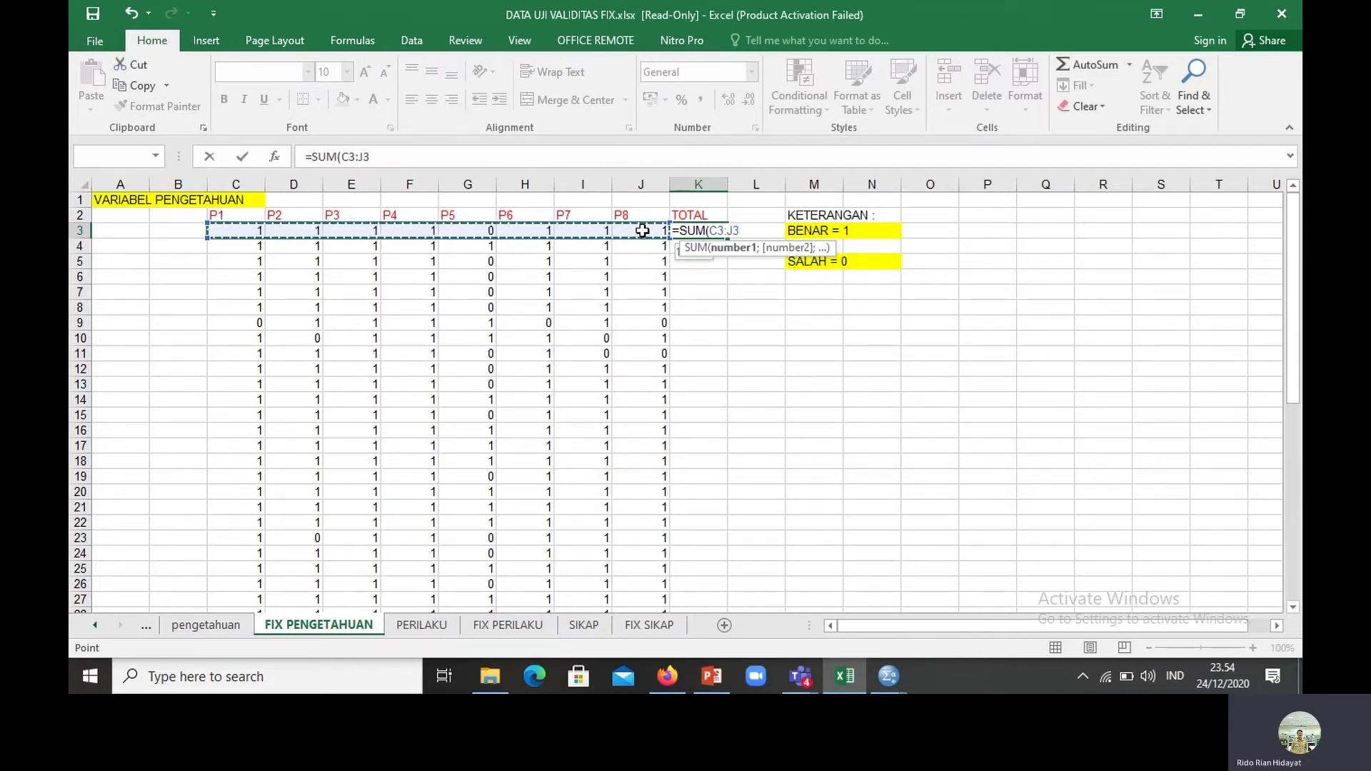
key(Return)
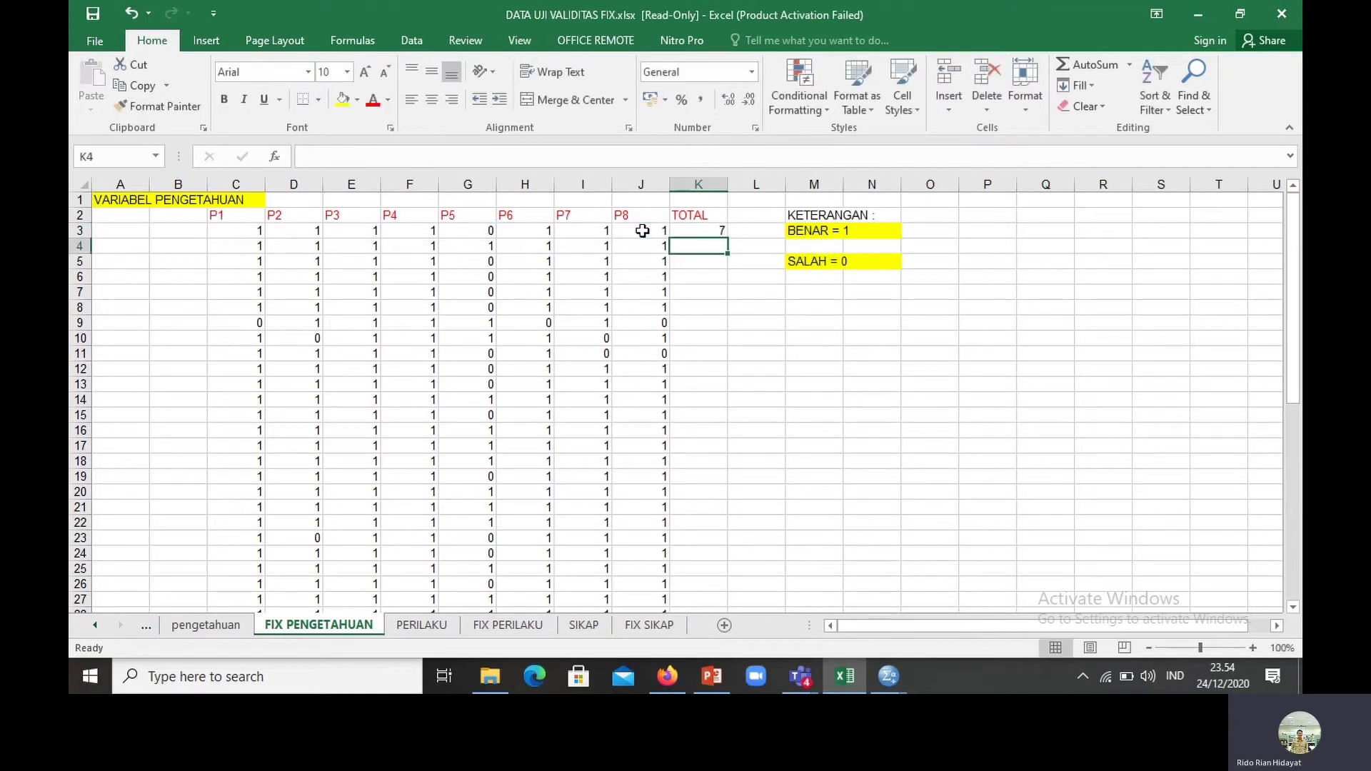
- Fill the K3 sum formula down the TOTAL column for all respondent rows and check the filled rows
click(698, 229)
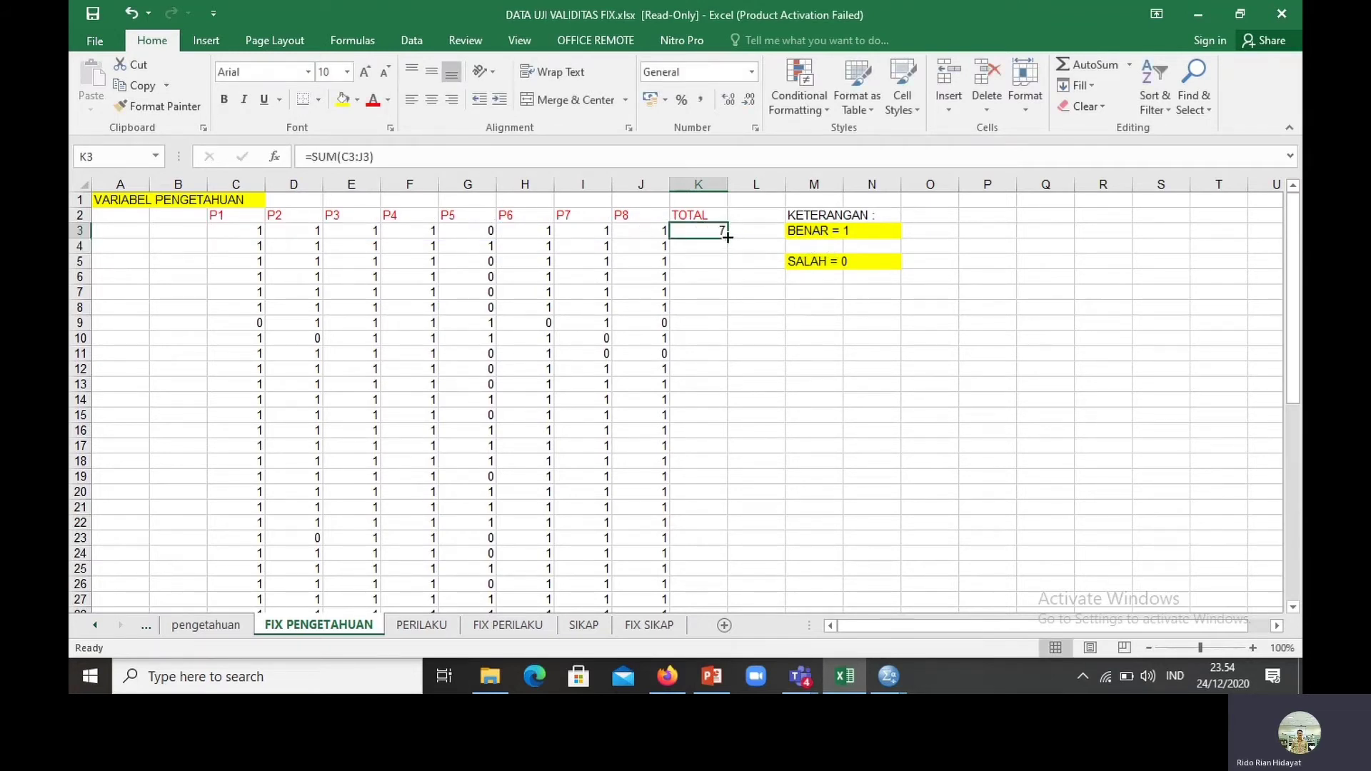
double_click(727, 237)
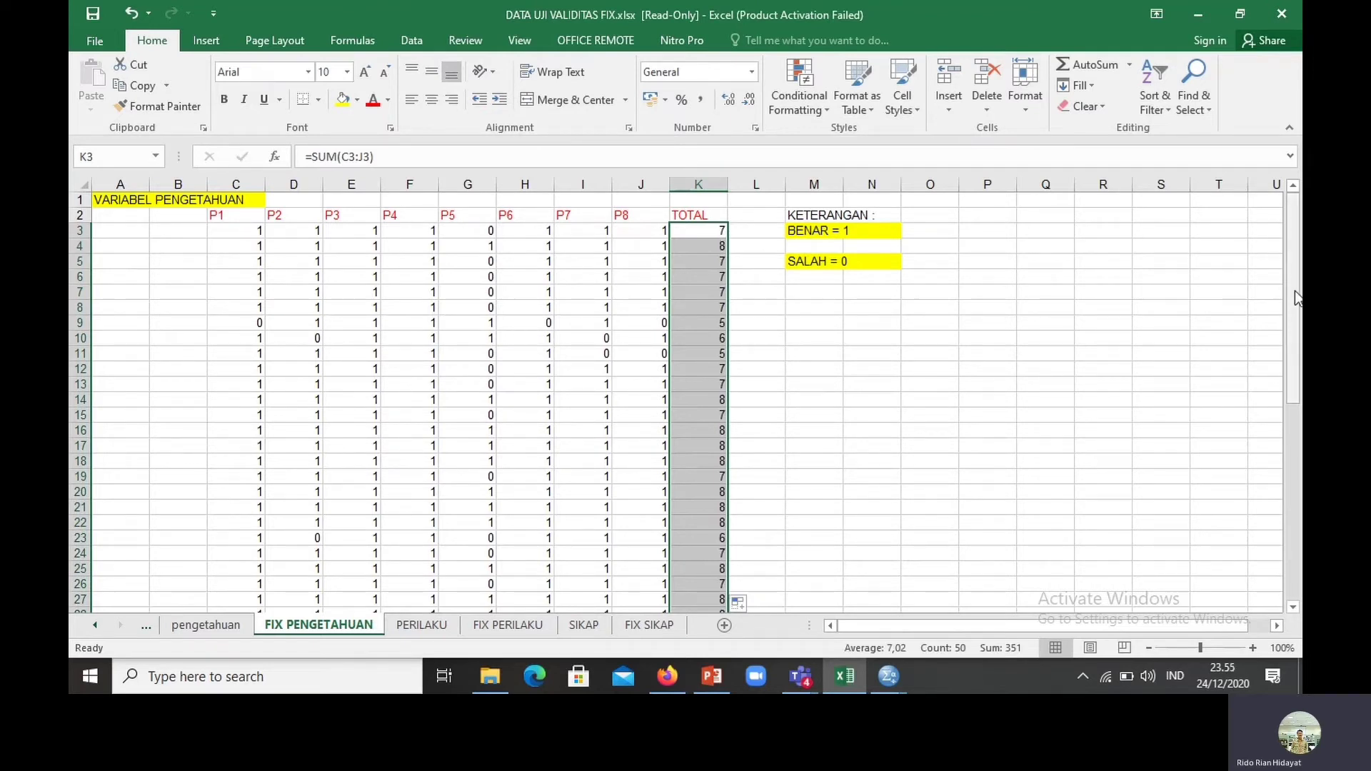
drag(1295, 290, 1295, 486)
drag(1301, 618, 1257, 218)
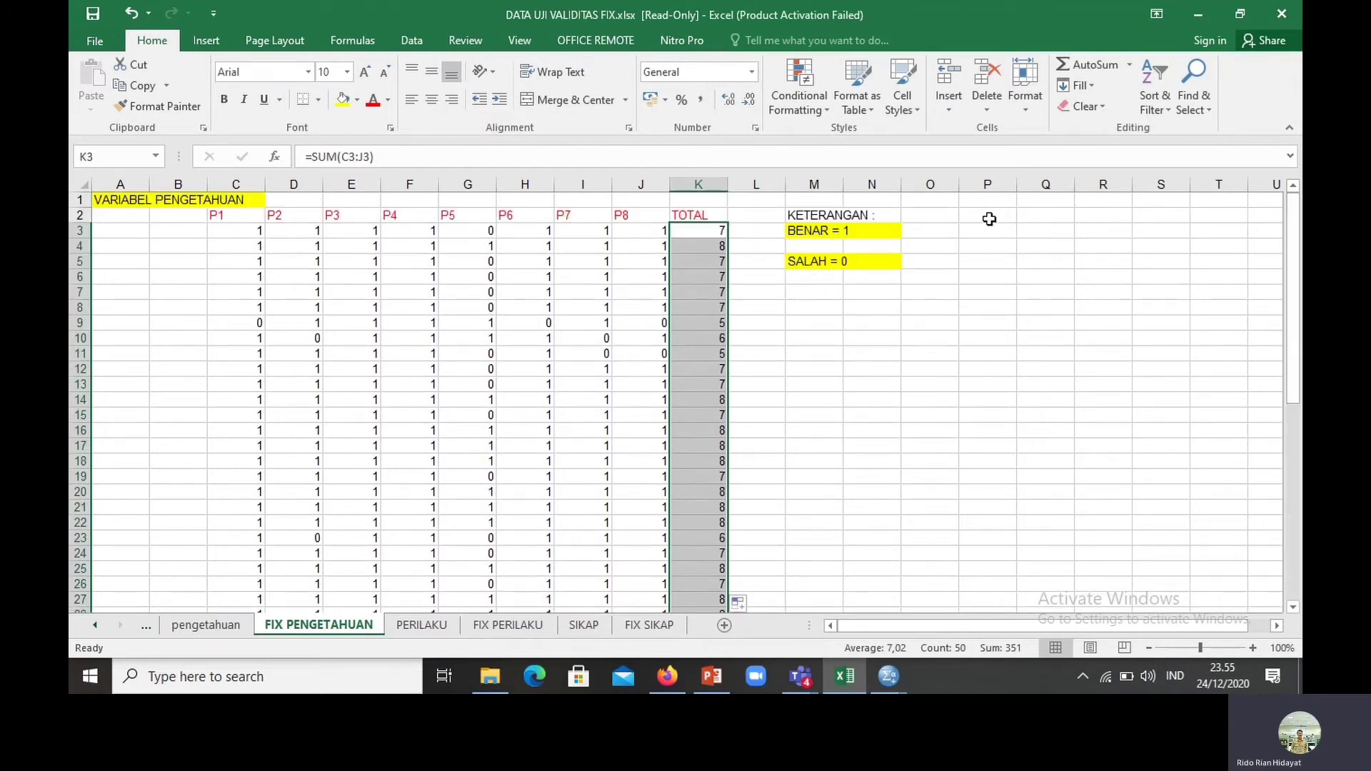
- Copy the coded answers together with their totals, range C3:K52
click(239, 229)
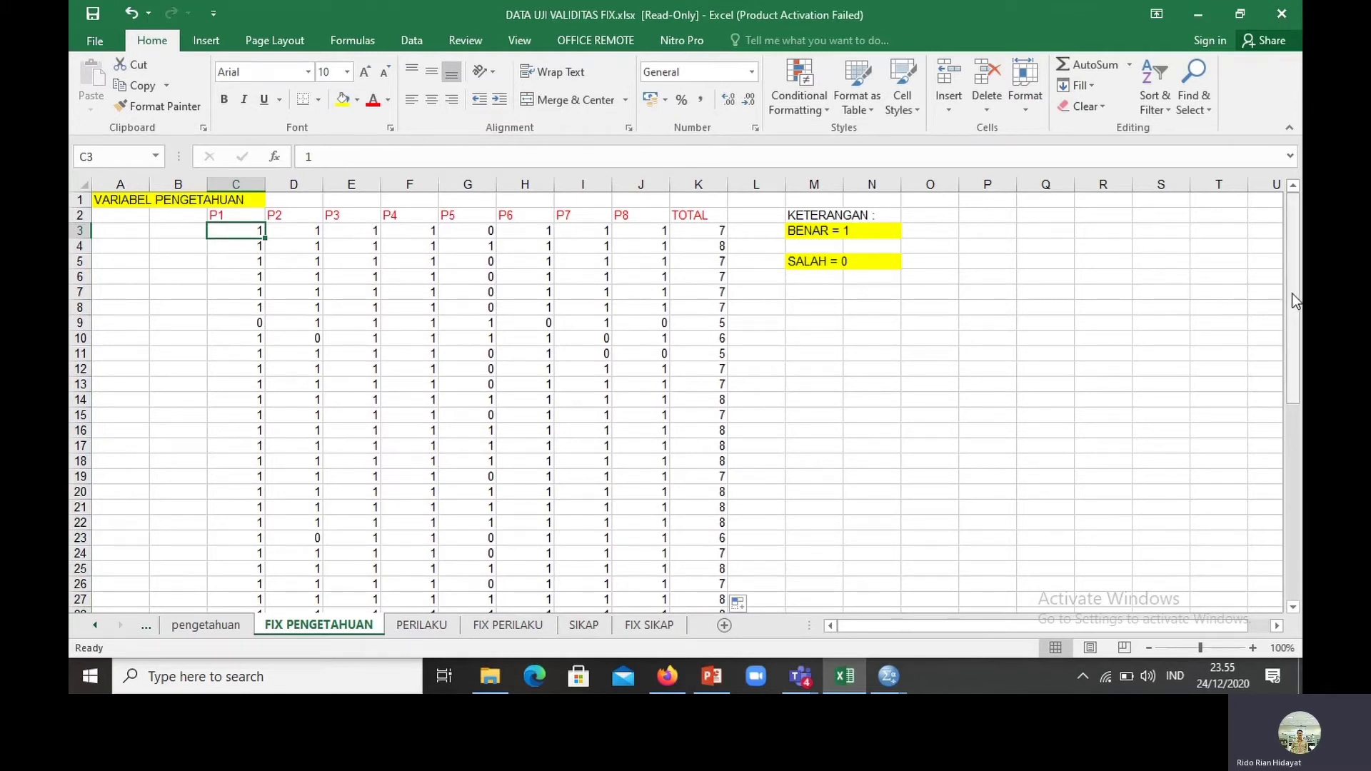
drag(1291, 293, 1292, 491)
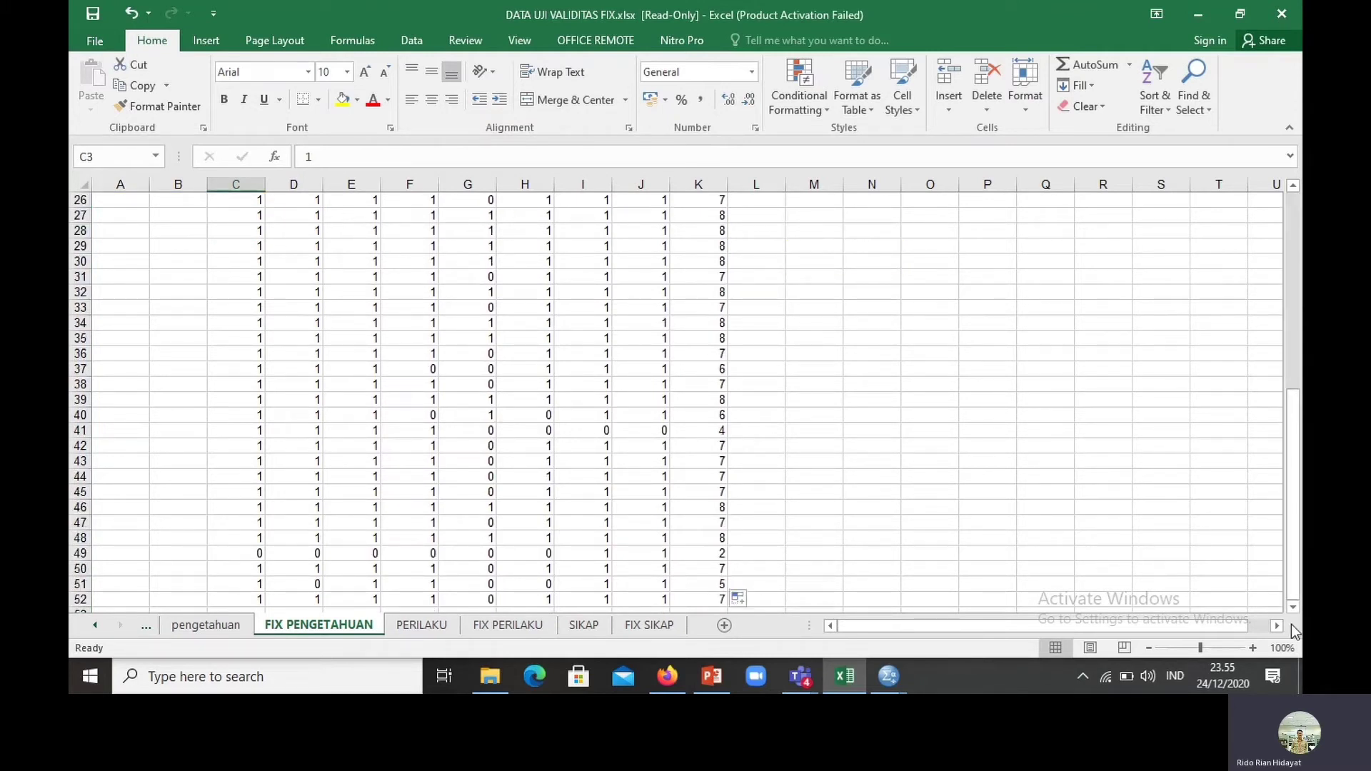
shift+click(701, 599)
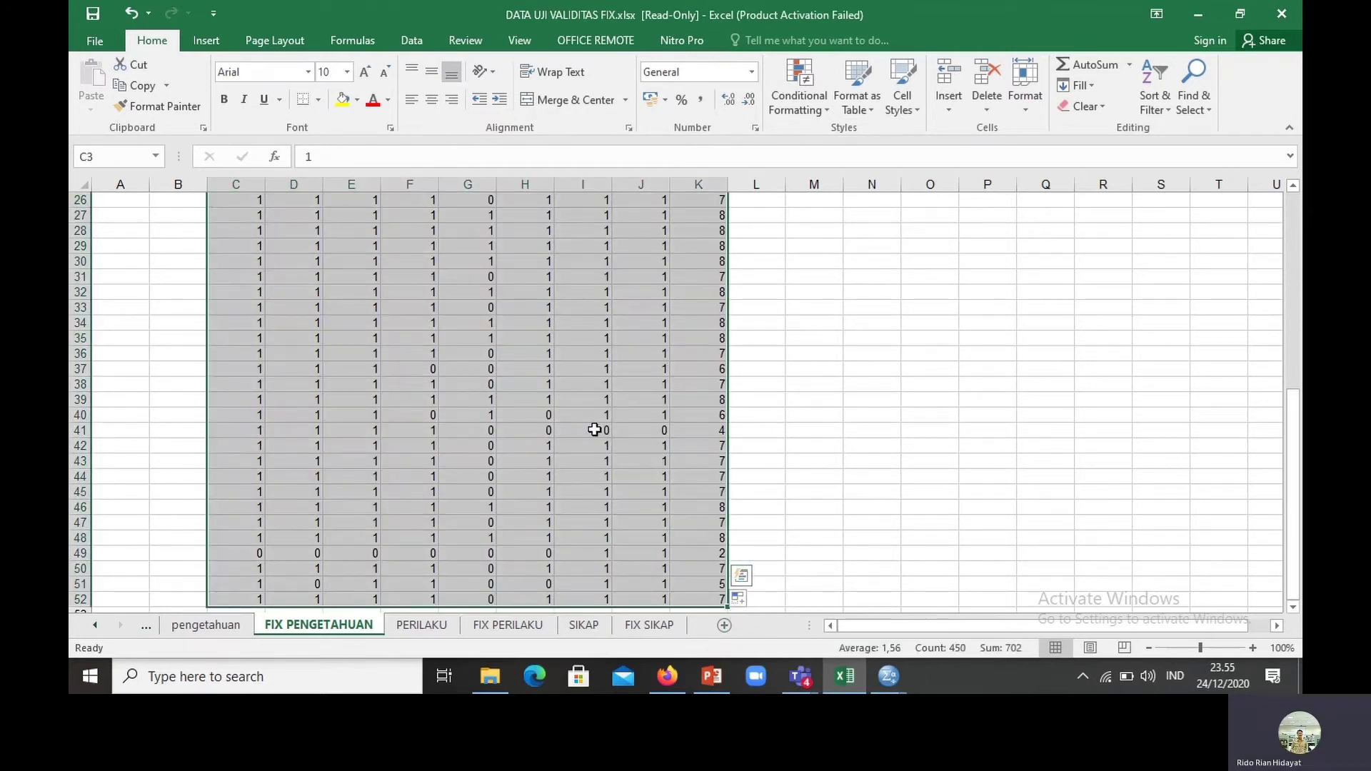
key(ctrl+c)
click(739, 598)
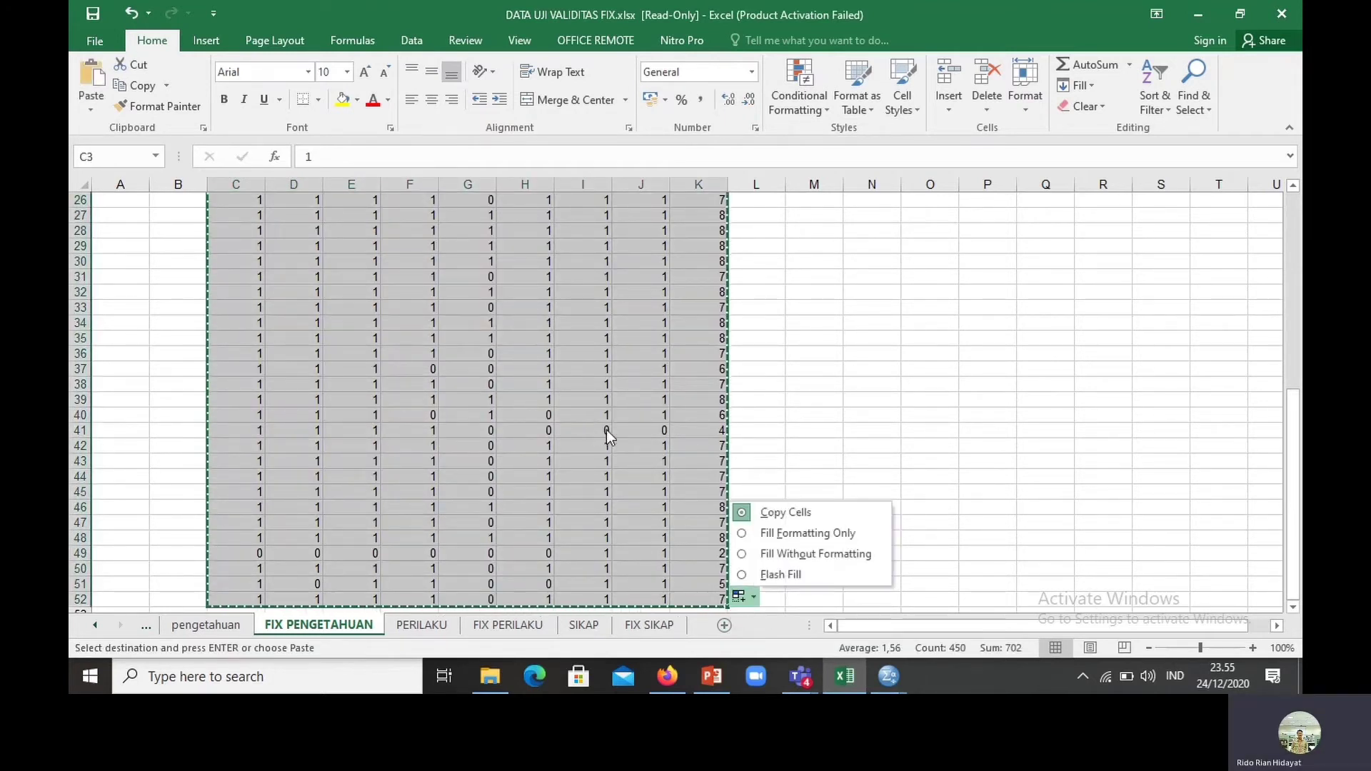
- Switch to the empty Untitled1 dataset in IBM SPSS Statistics and paste the copied data from the first cell of Data View
click(902, 680)
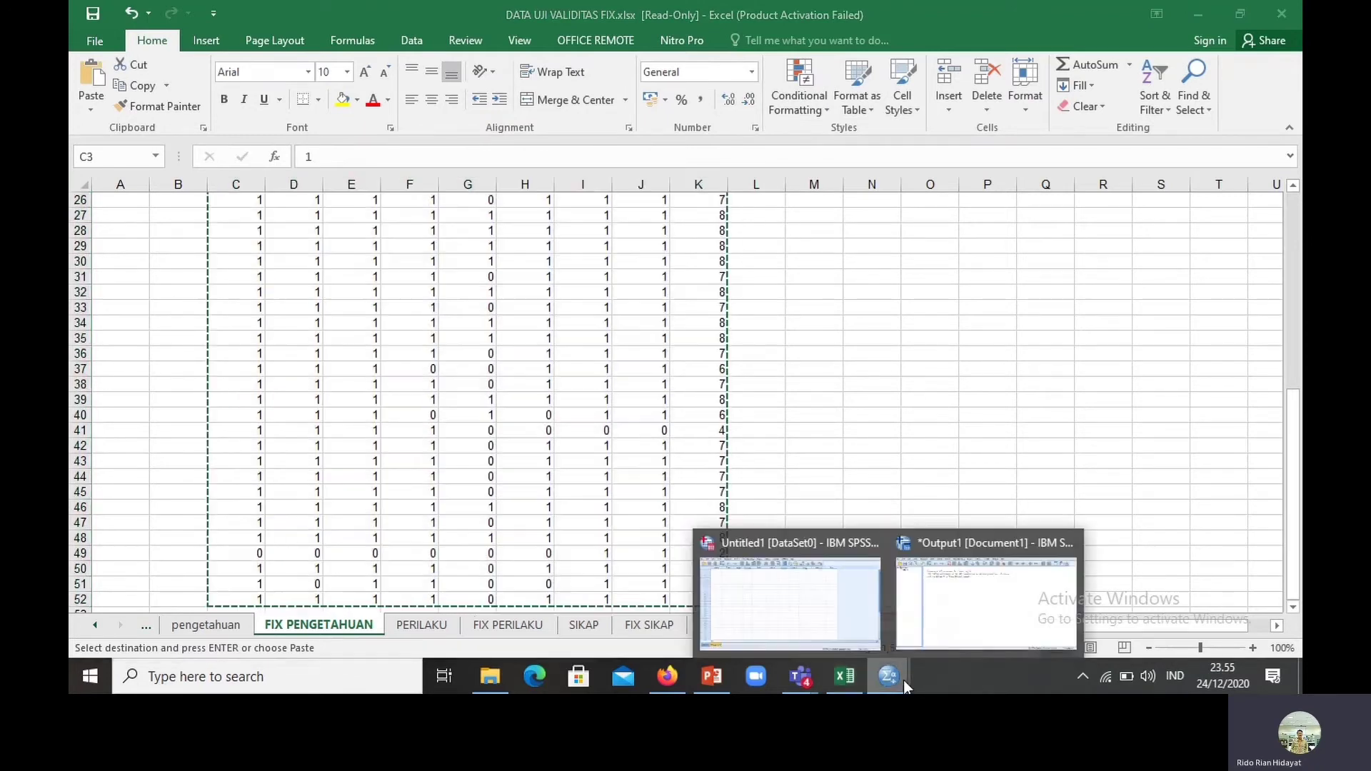
mouse_move(921, 584)
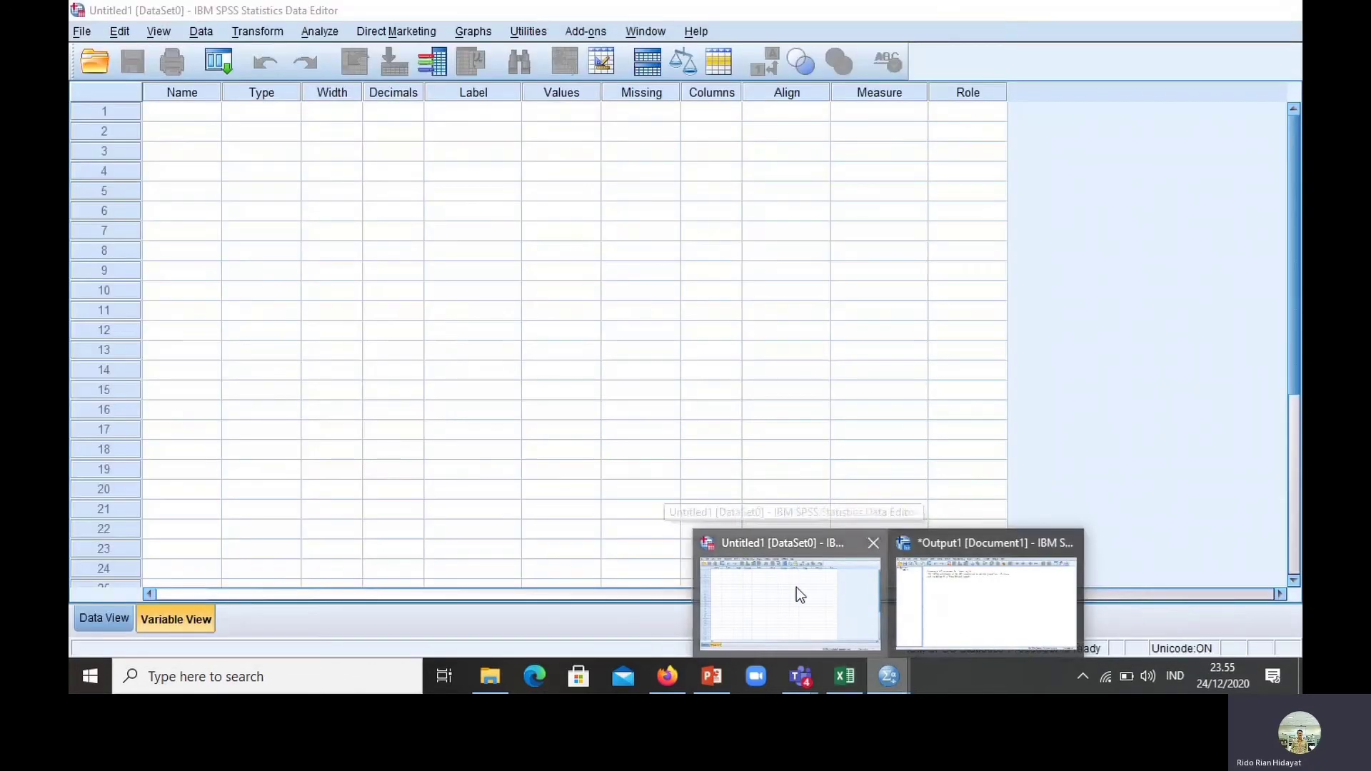
click(795, 587)
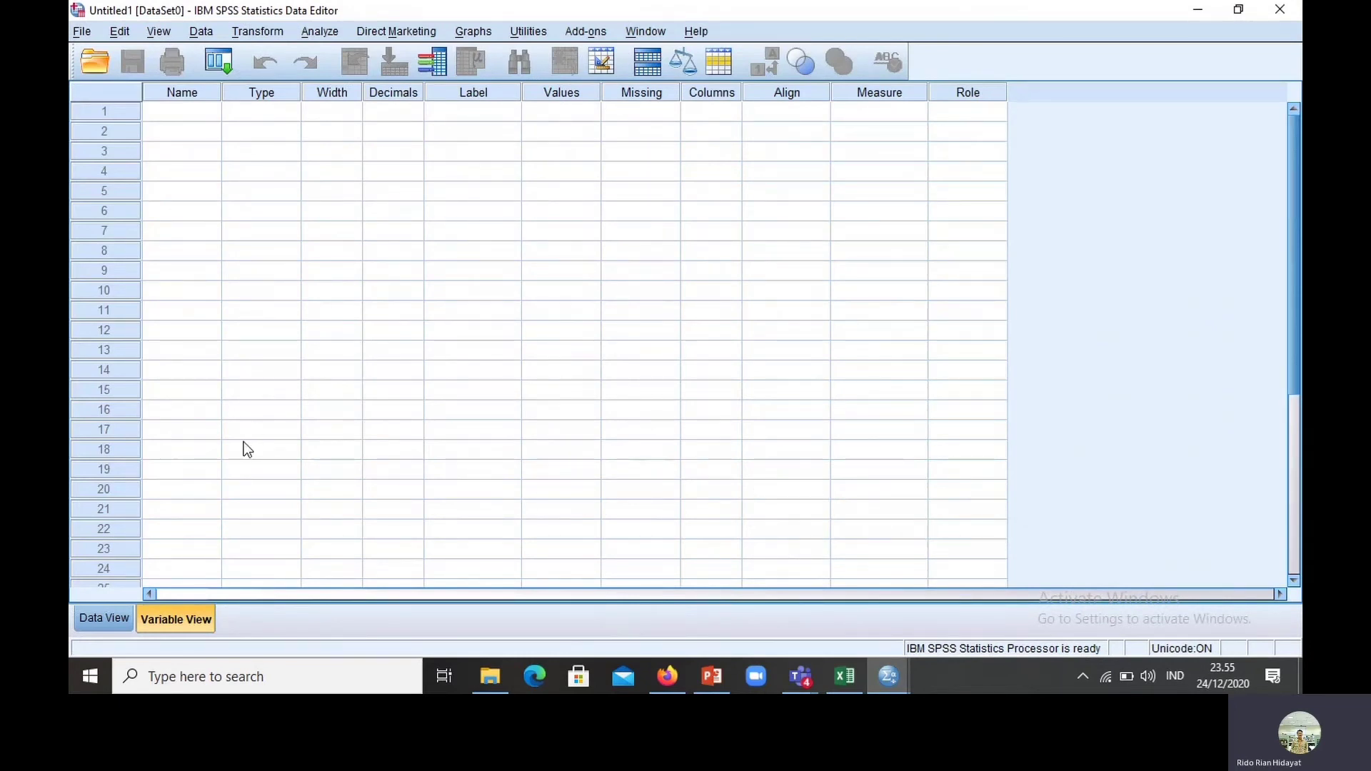
click(107, 619)
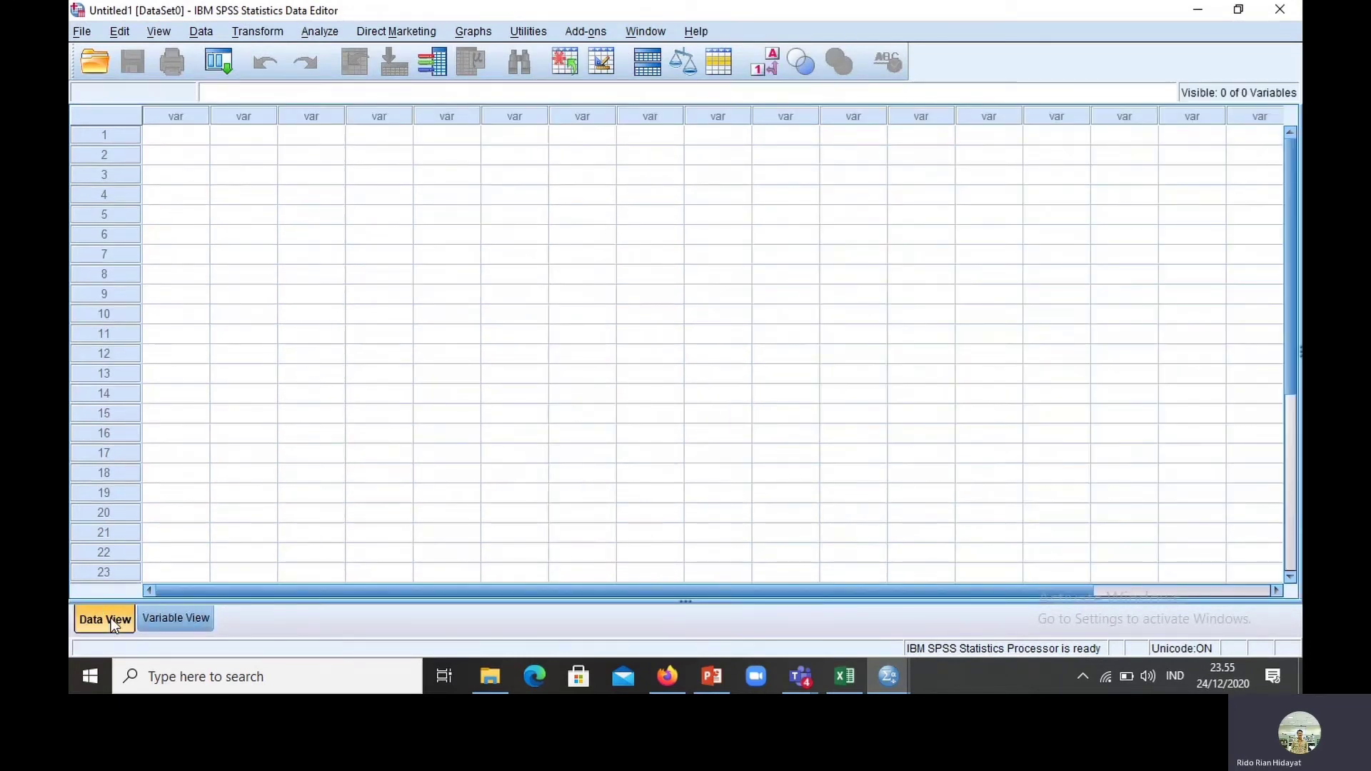
click(189, 137)
key(ctrl+v)
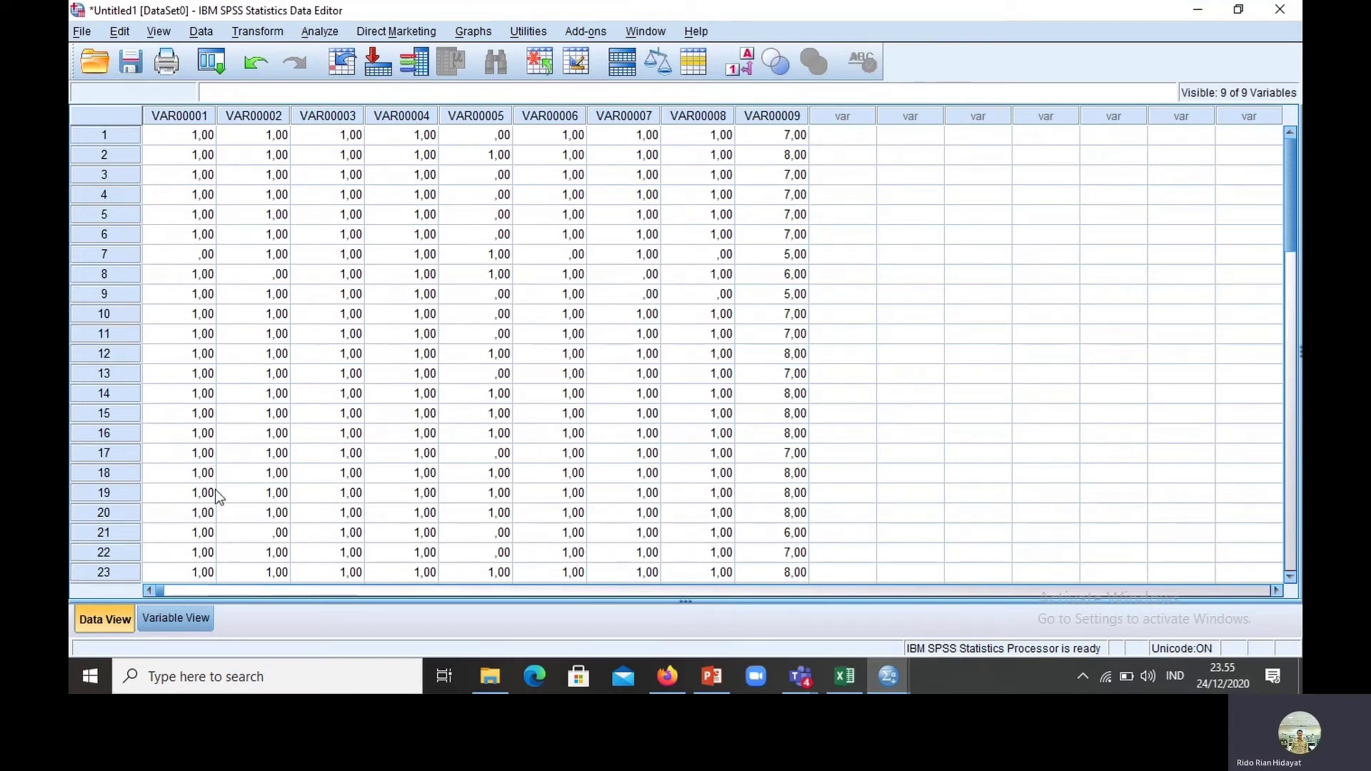
- Rename the first eight variables in Variable View as P1, P2, P3, P4, P5, P6, P7 and P8
click(171, 619)
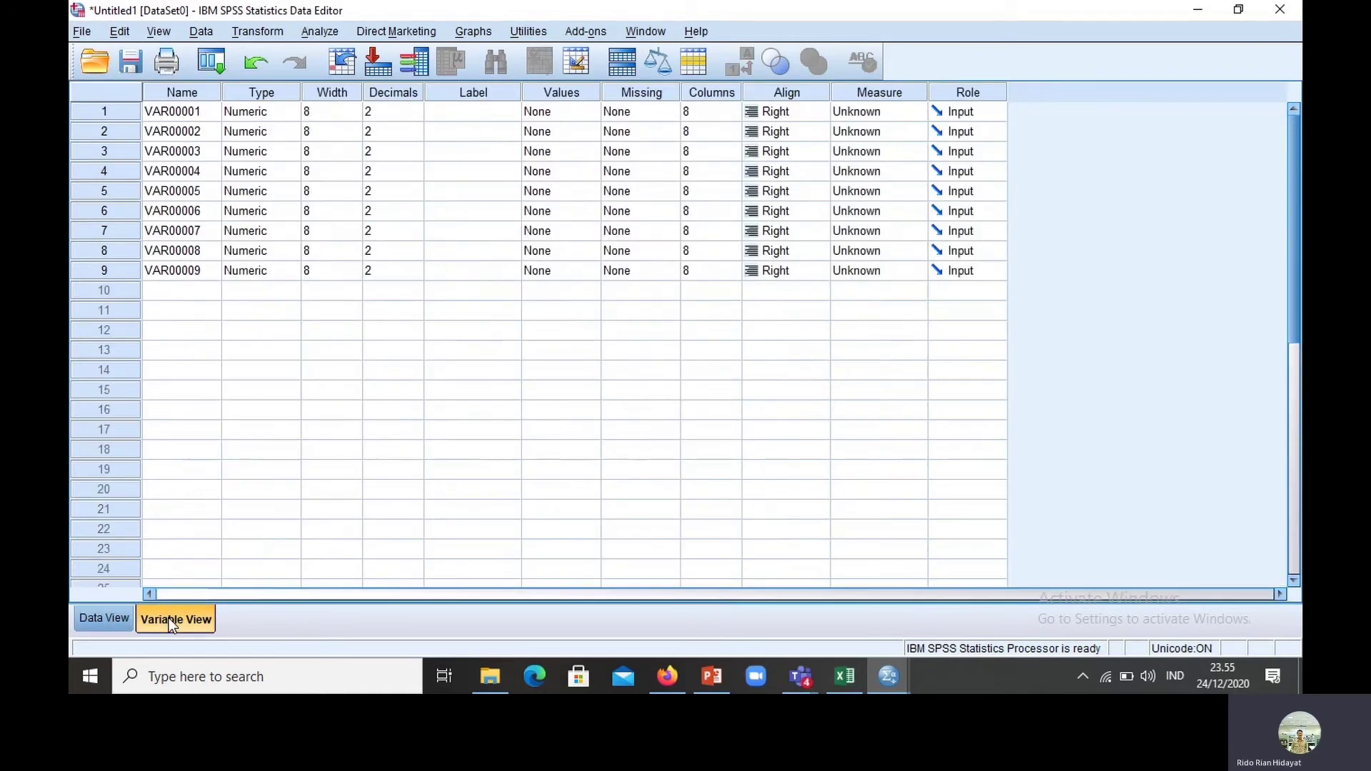
click(184, 113)
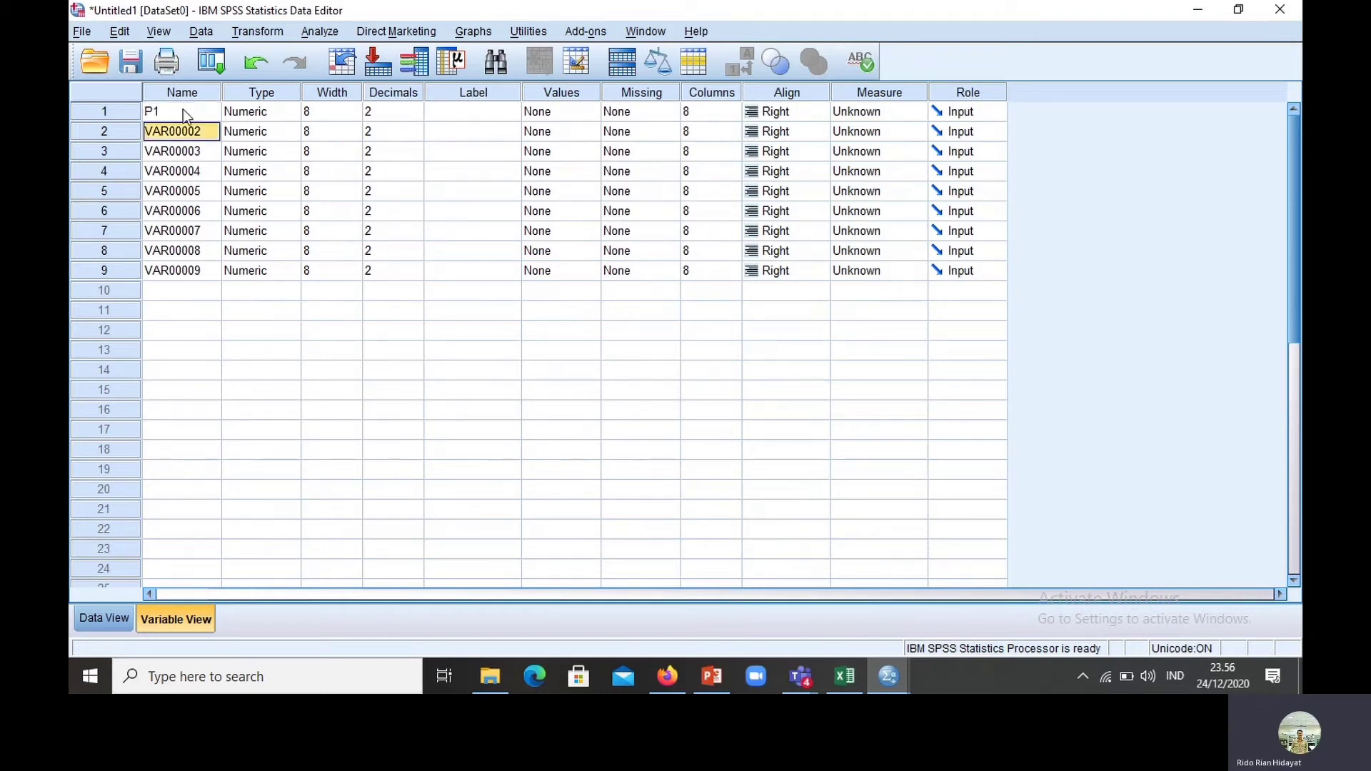
text(P2)
key(Return)
text(P3)
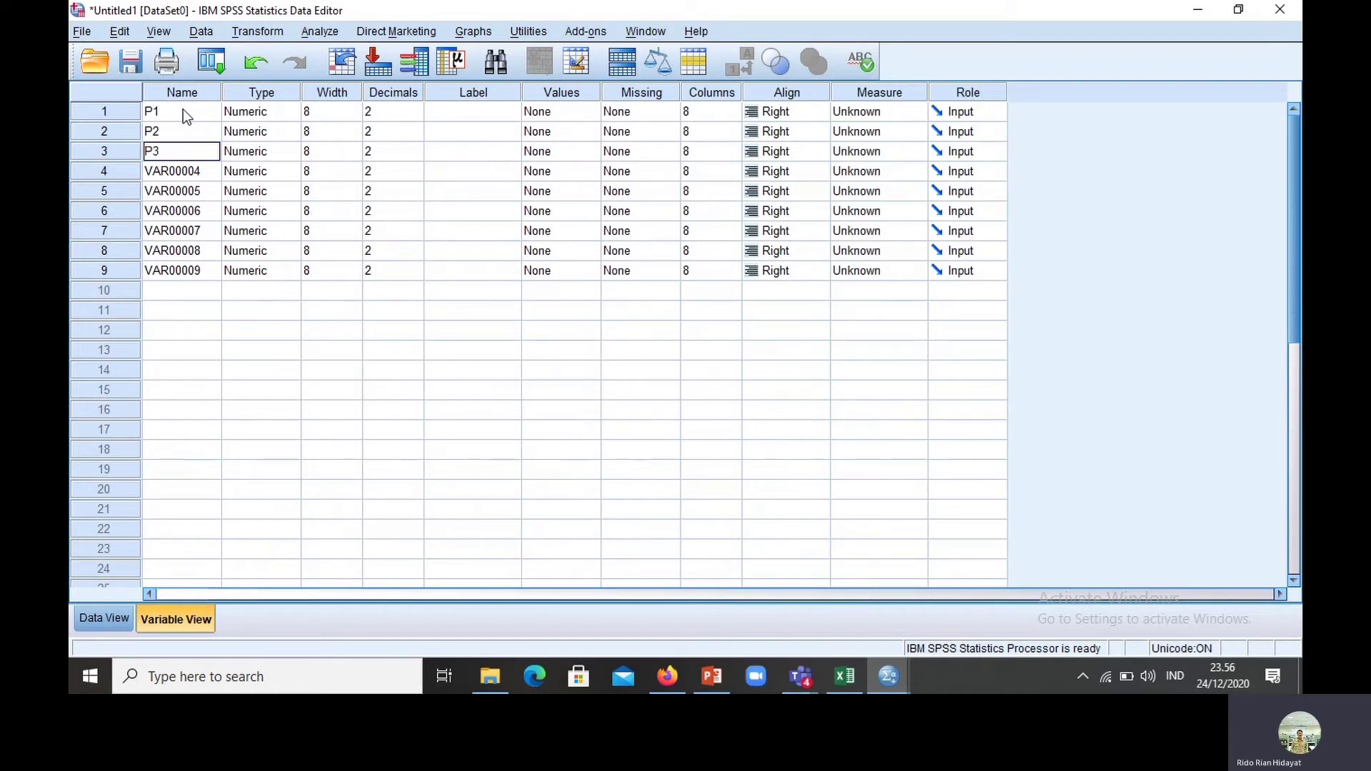
key(Return)
text(P4)
key(Return)
text(P5)
key(Return)
text(P6)
key(Return)
text(P7)
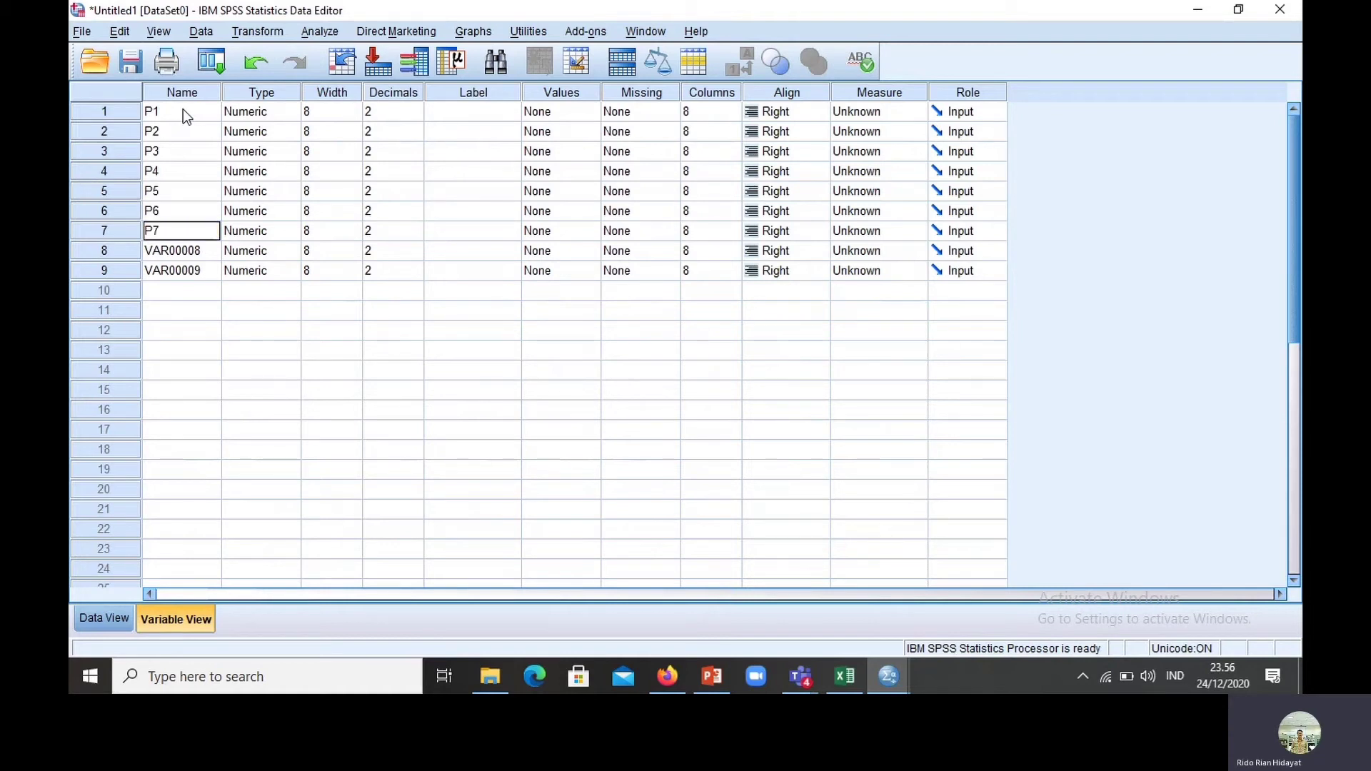
key(Return)
text(P)
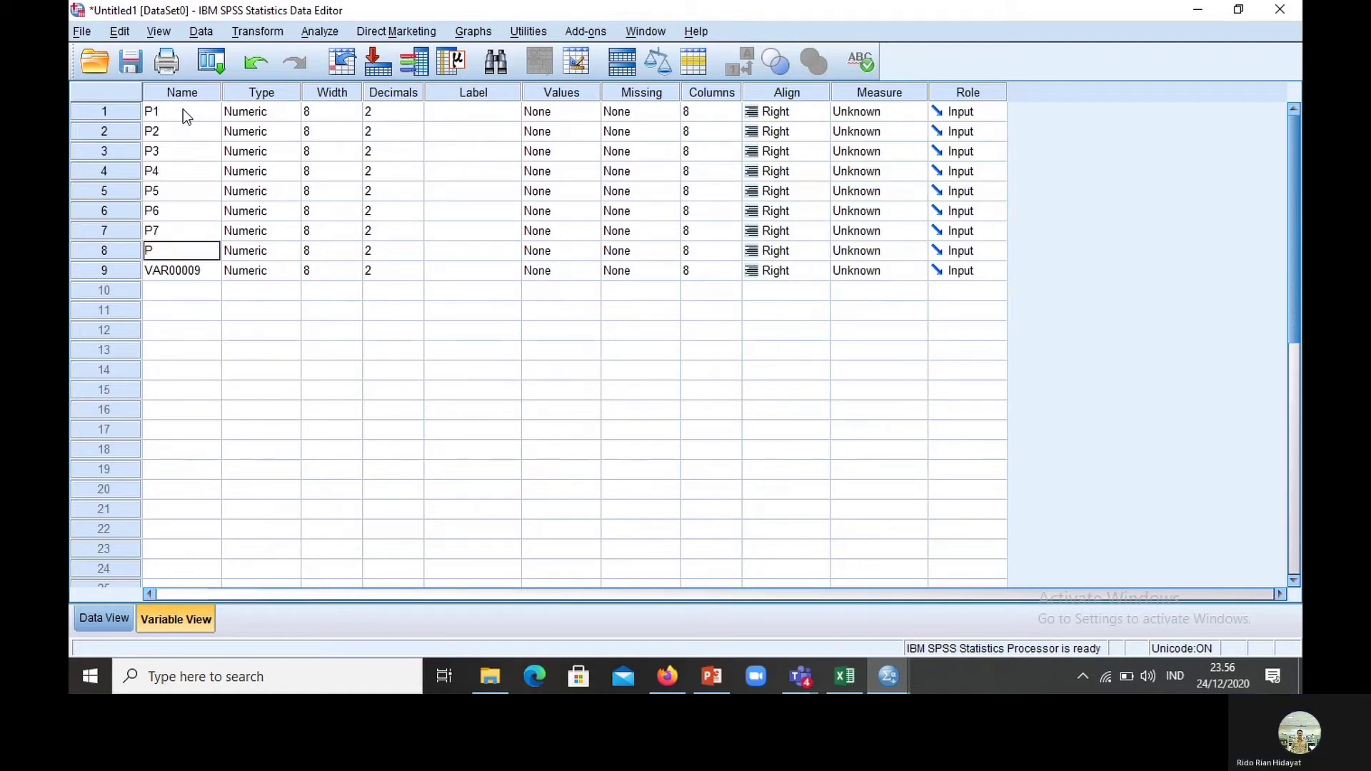
text(8)
key(Return)
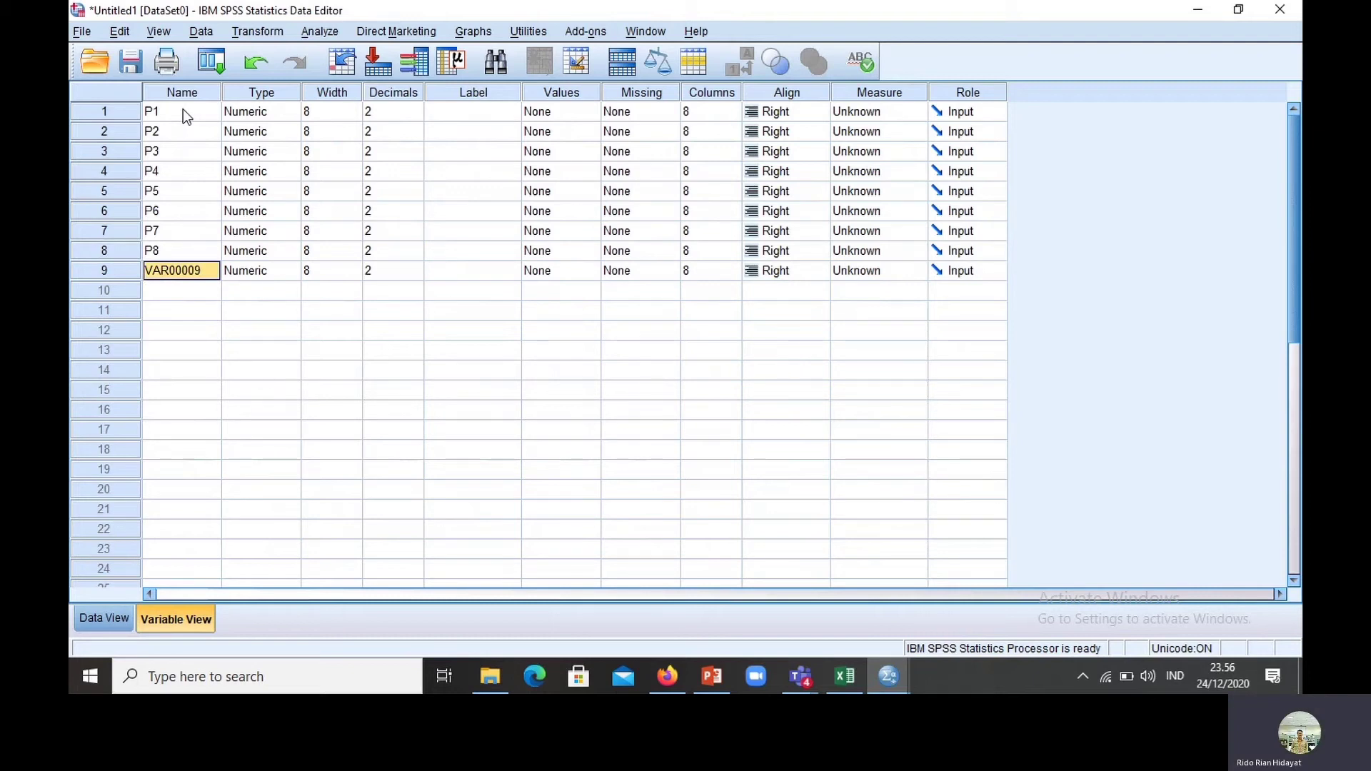
- Rename the ninth variable, VAR00009, as TOTAL
text(TOTAL)
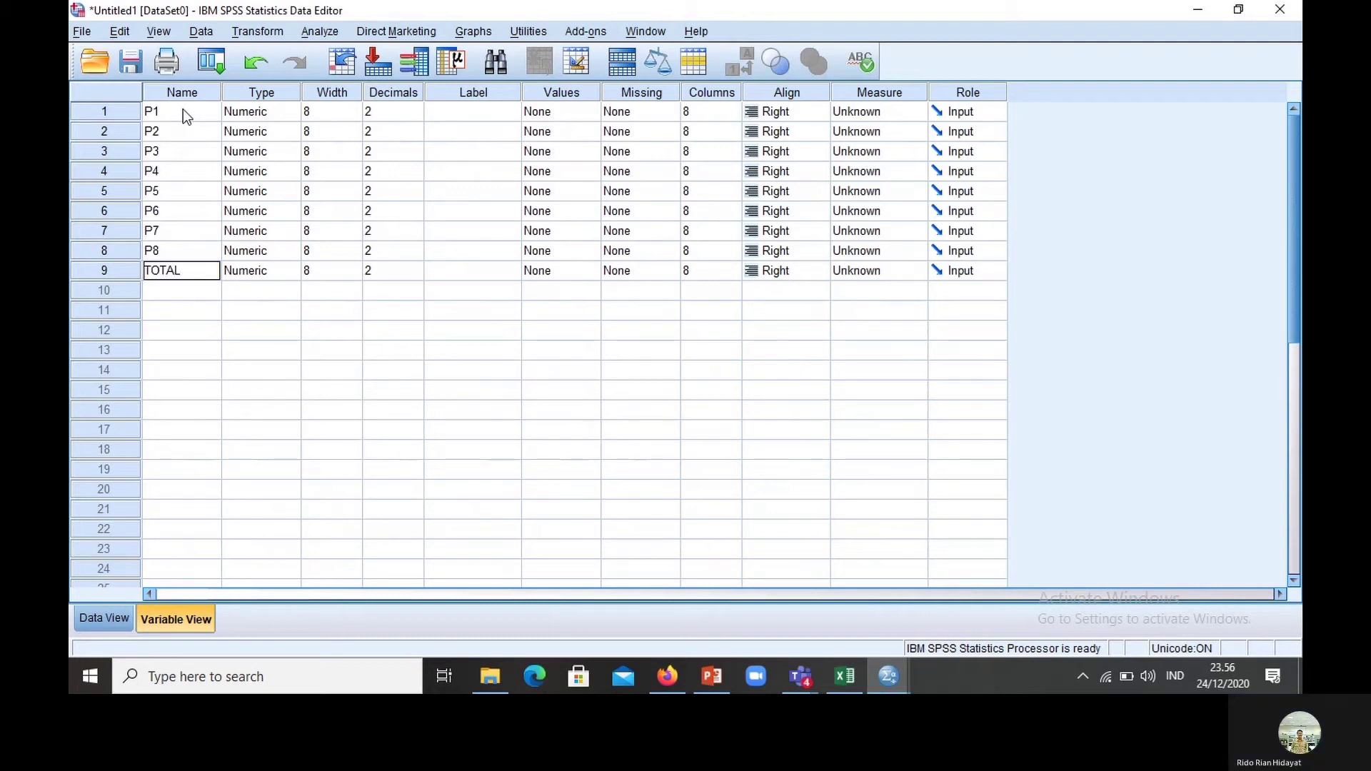
- Run a bivariate Pearson correlation with two-tailed significance on all variables, P1 through P8 and TOTAL
click(329, 36)
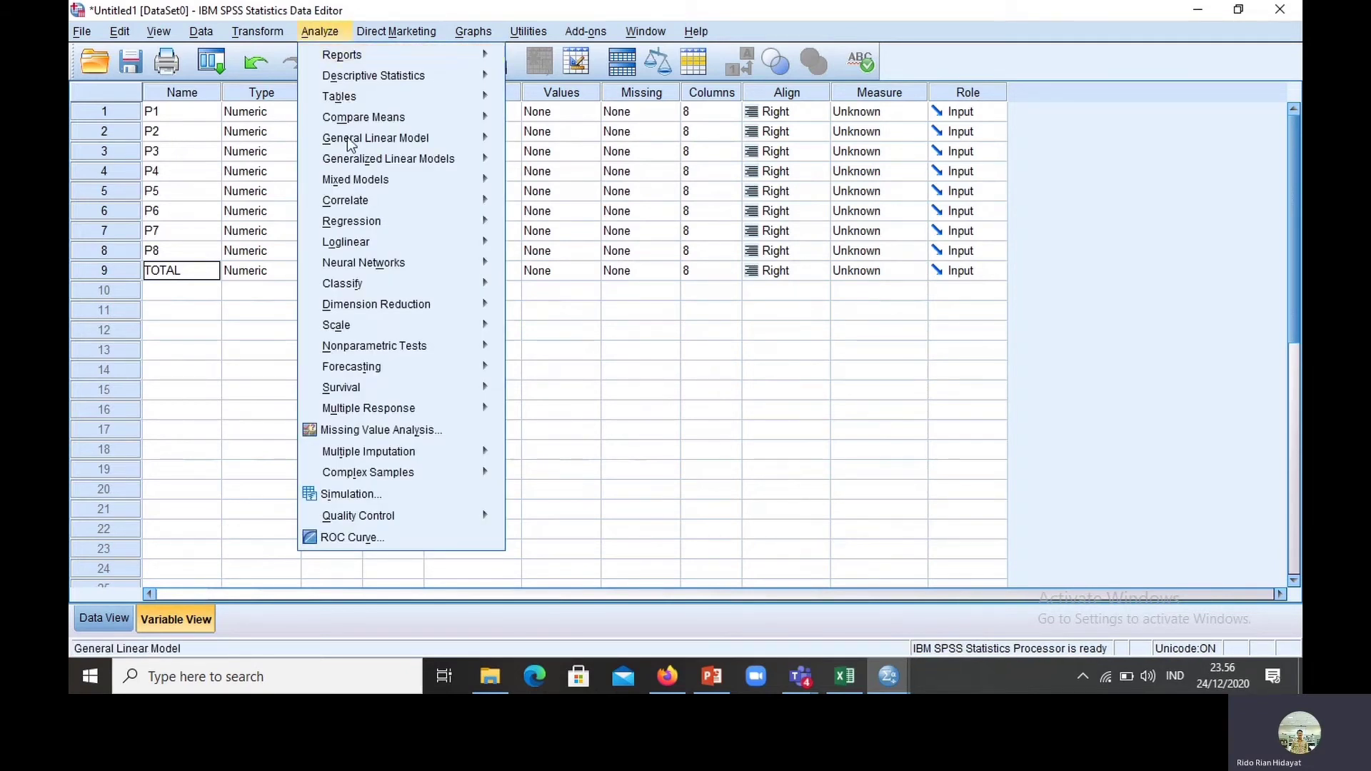
mouse_move(402, 203)
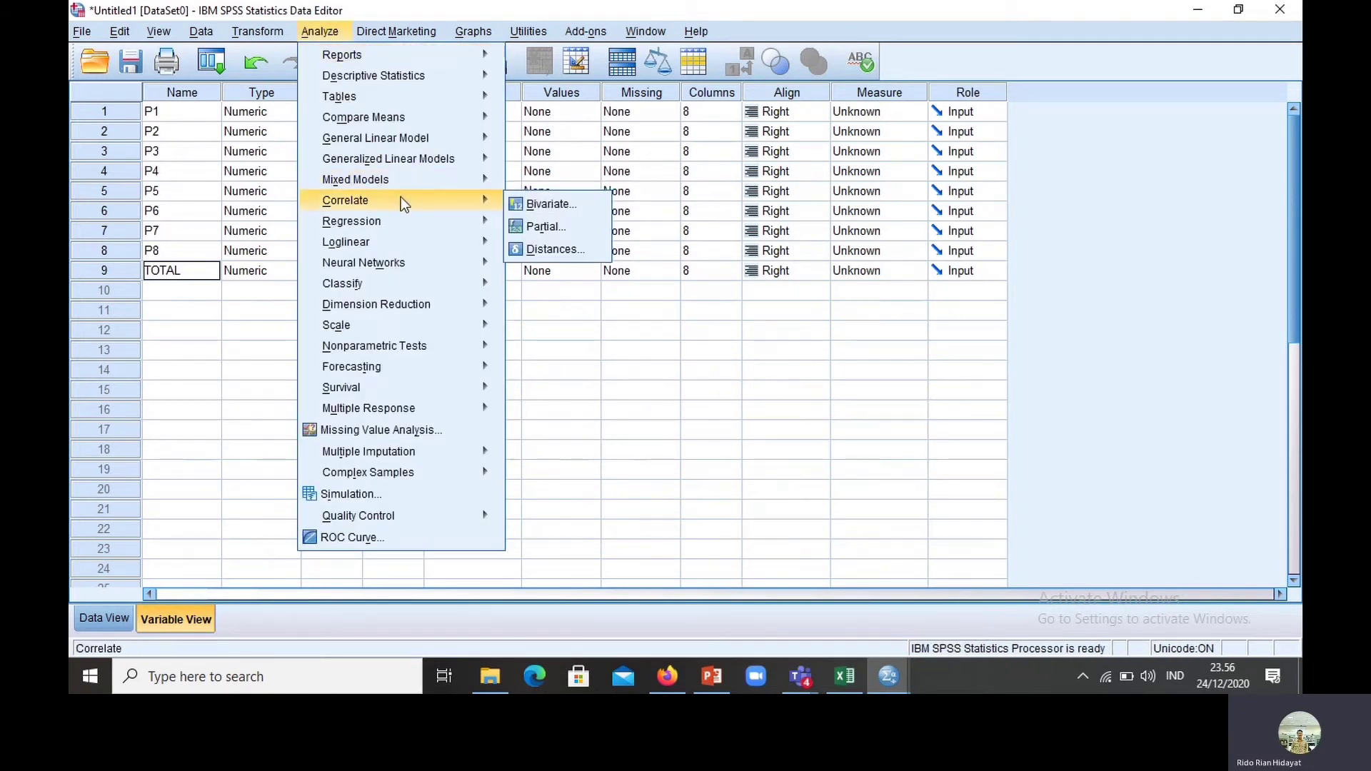
click(549, 205)
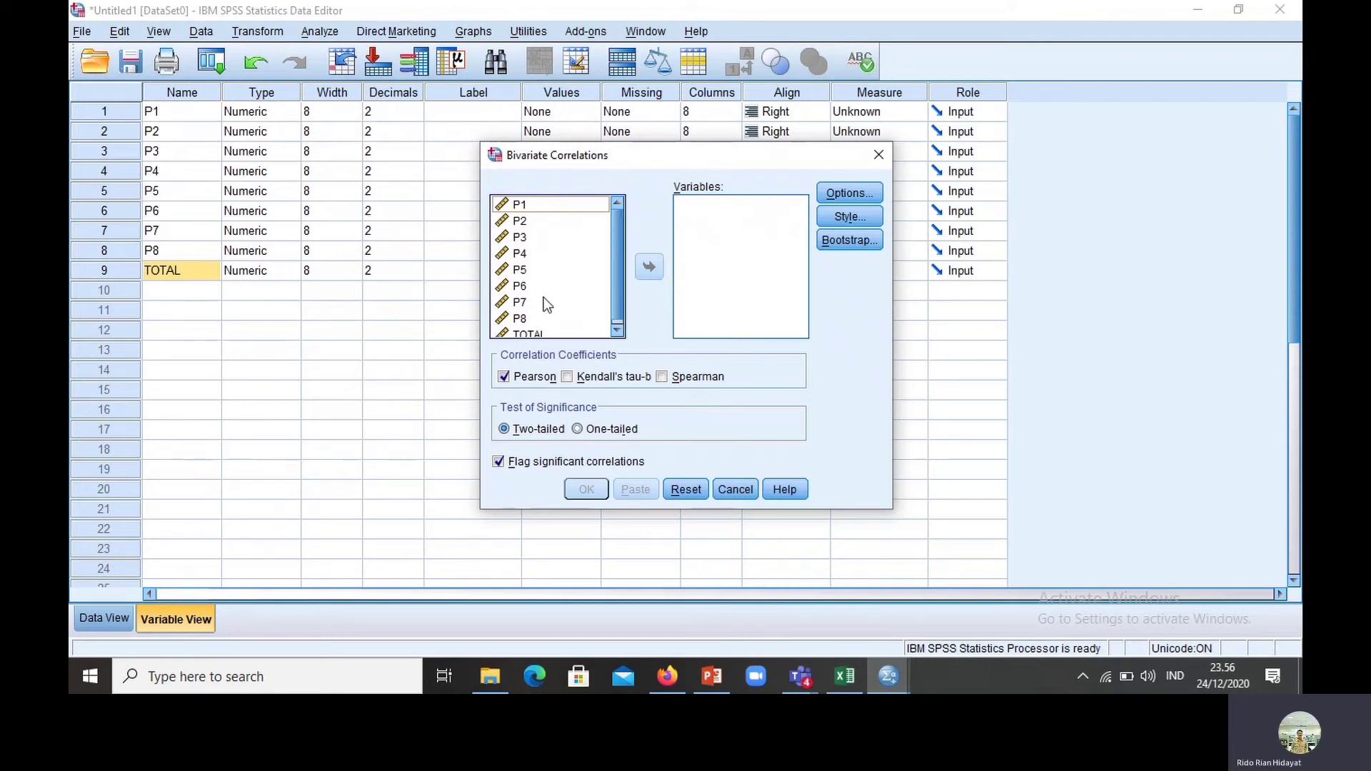
shift+click(530, 334)
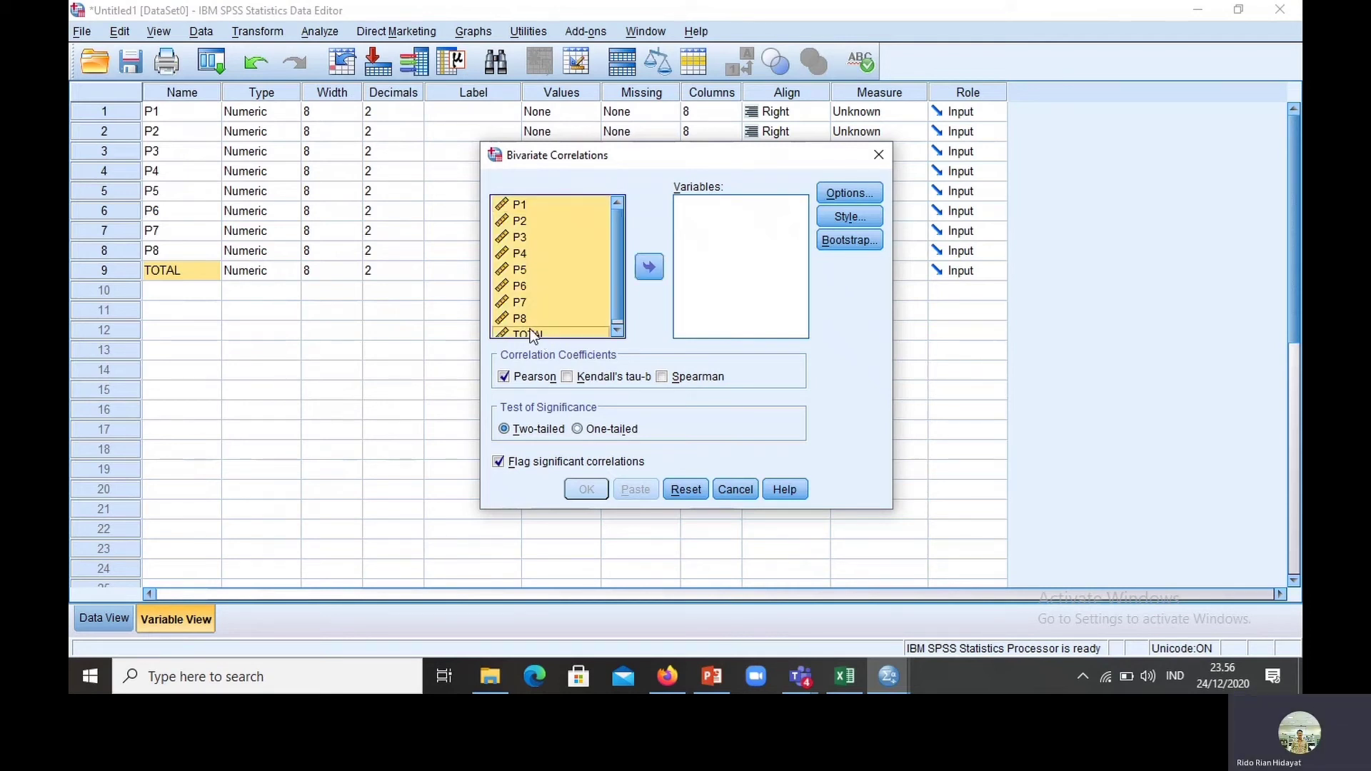
click(649, 268)
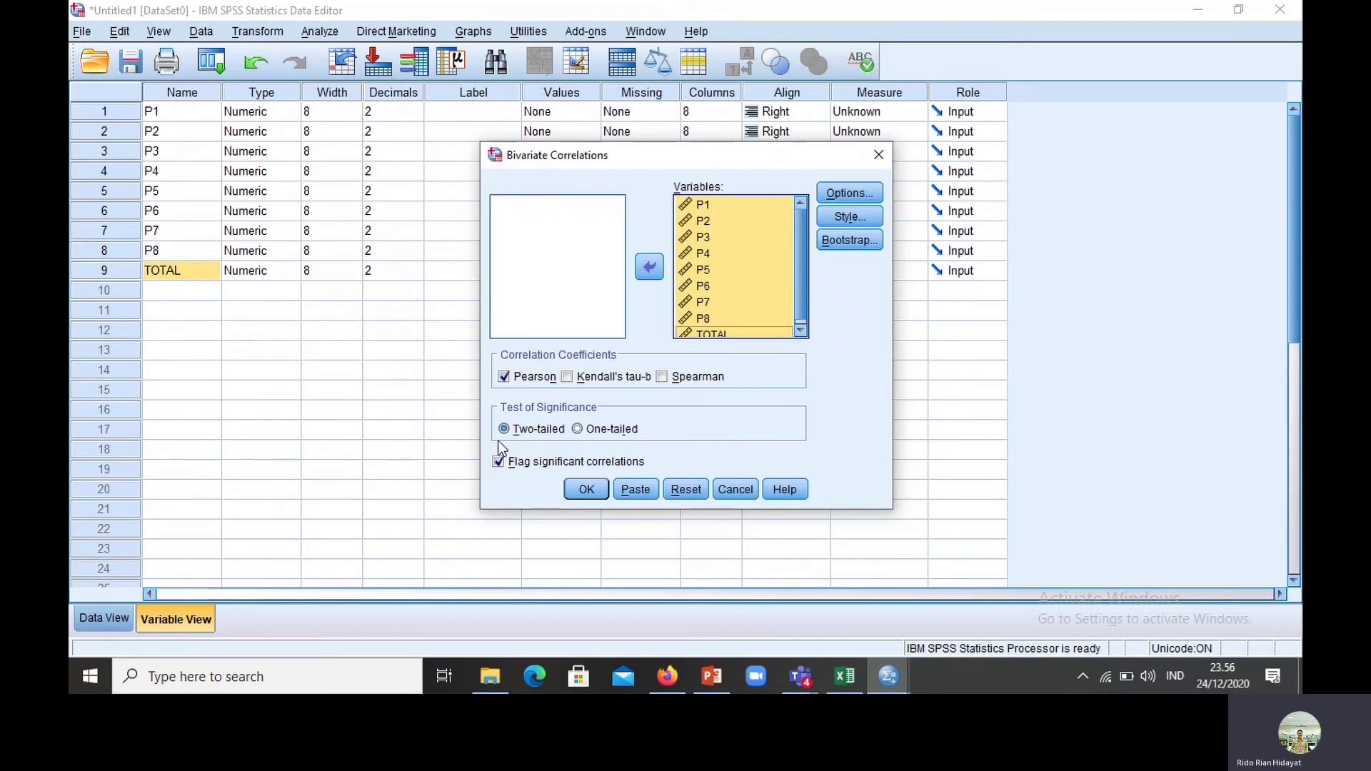
click(581, 488)
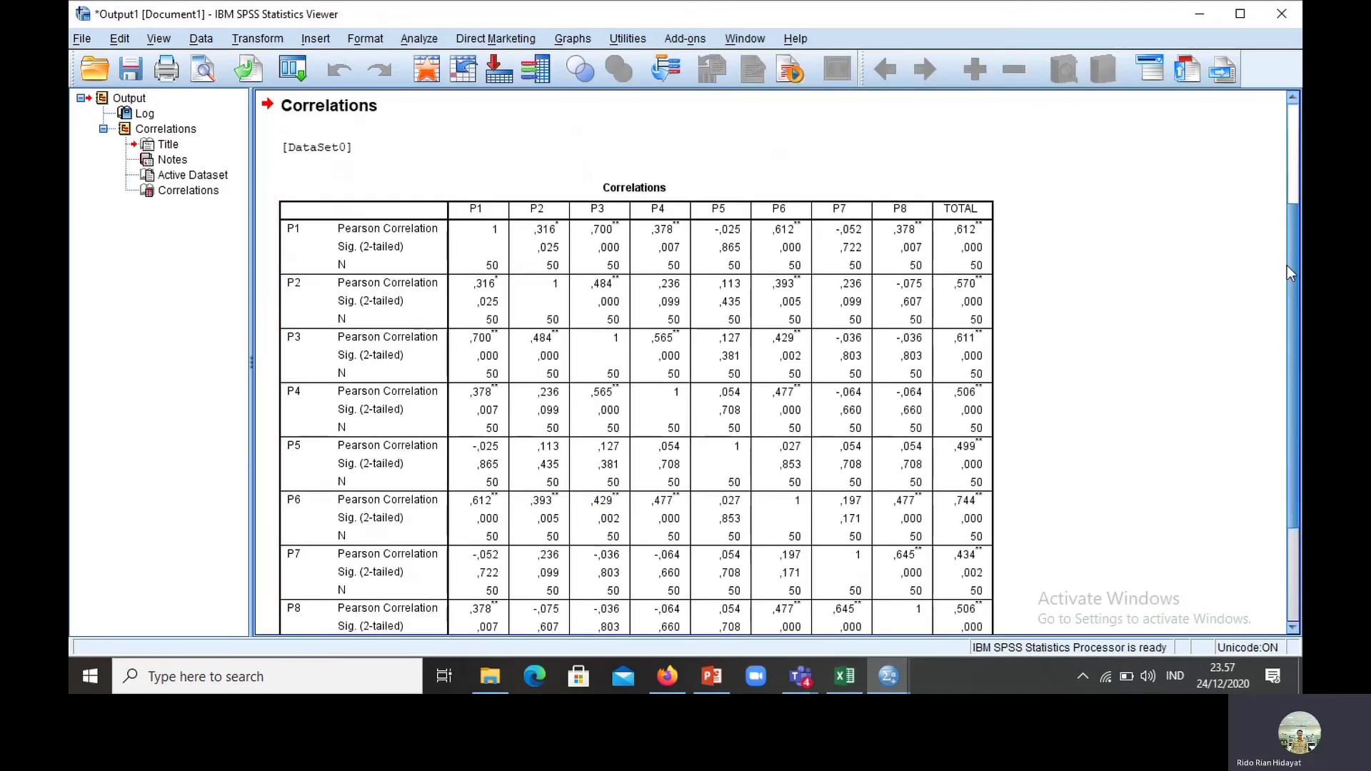
- Examine the TOTAL column of the Correlations table, check the r table on PowerPoint's UJI VALIDITAS slide, and return to the SPSS output to compare
drag(1290, 273, 1291, 311)
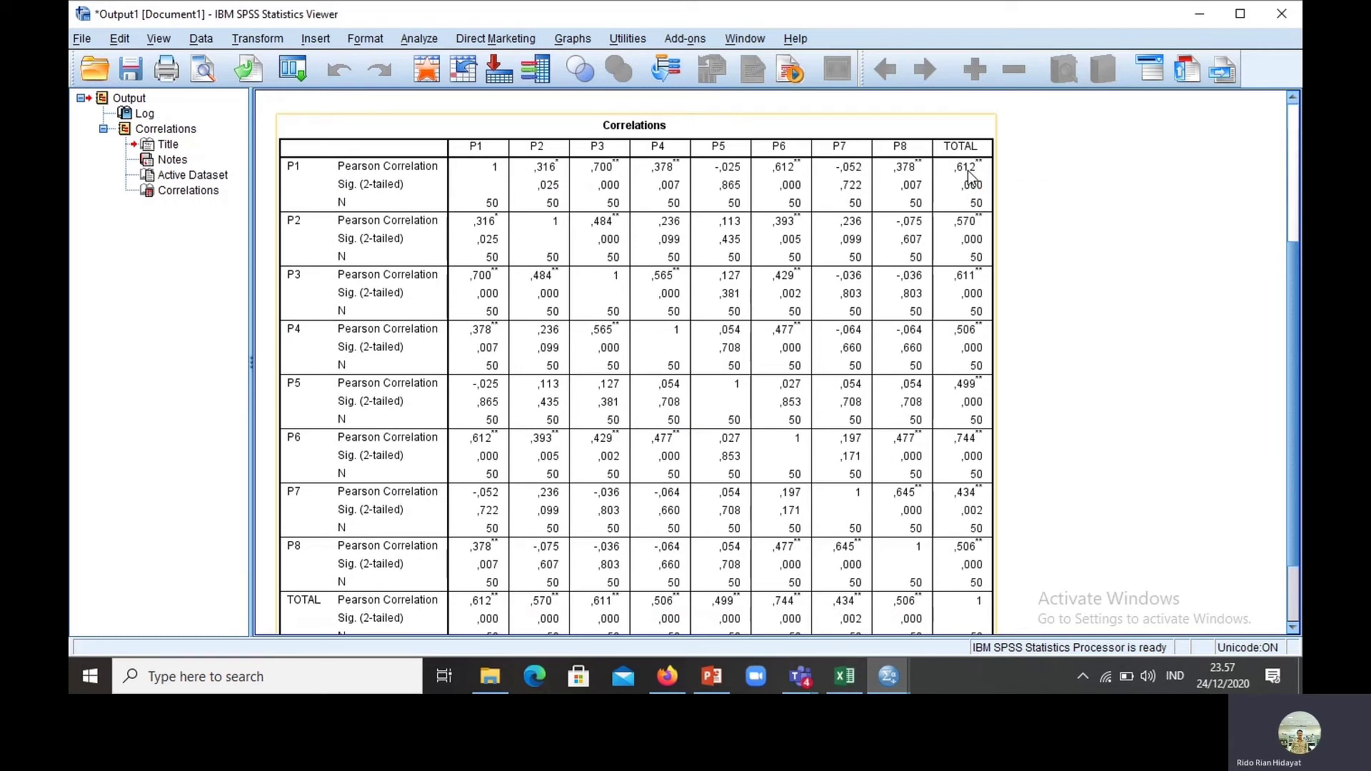
click(711, 682)
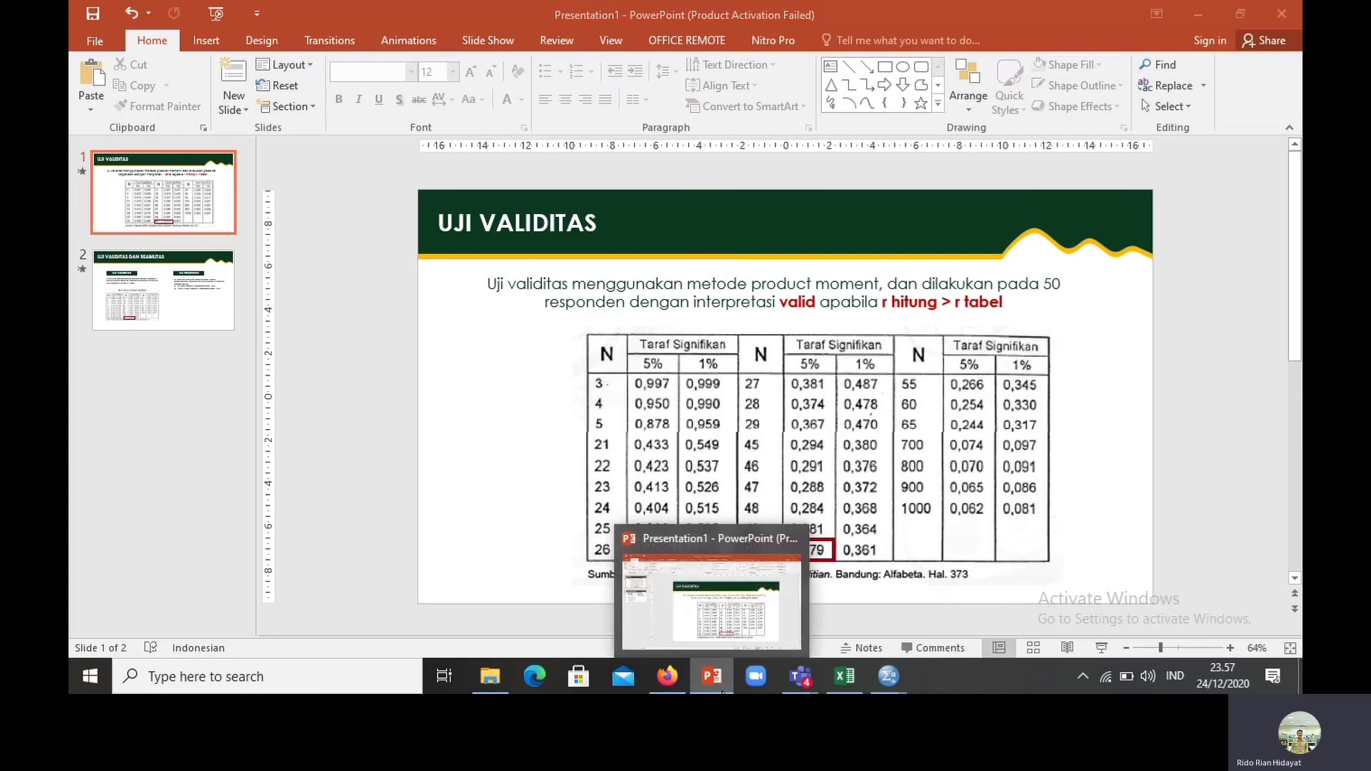
click(888, 676)
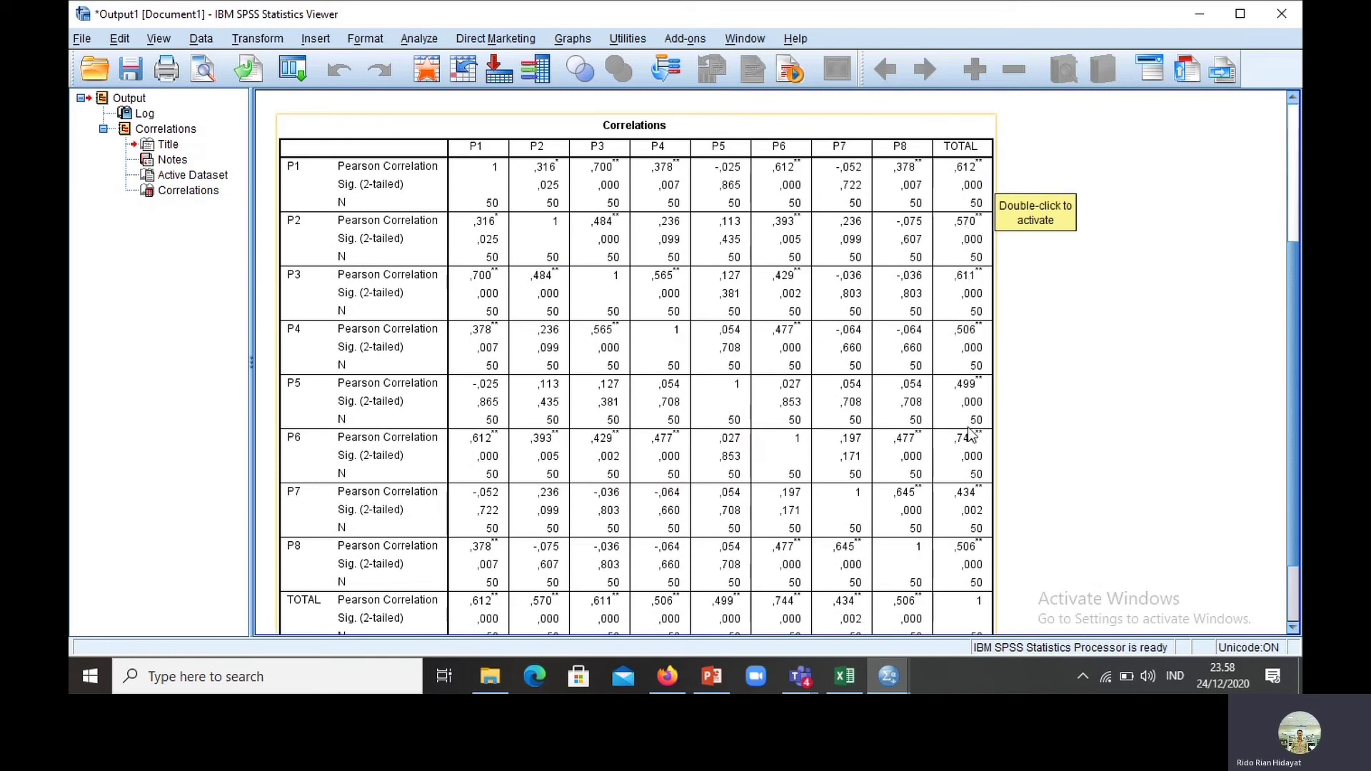
click(976, 564)
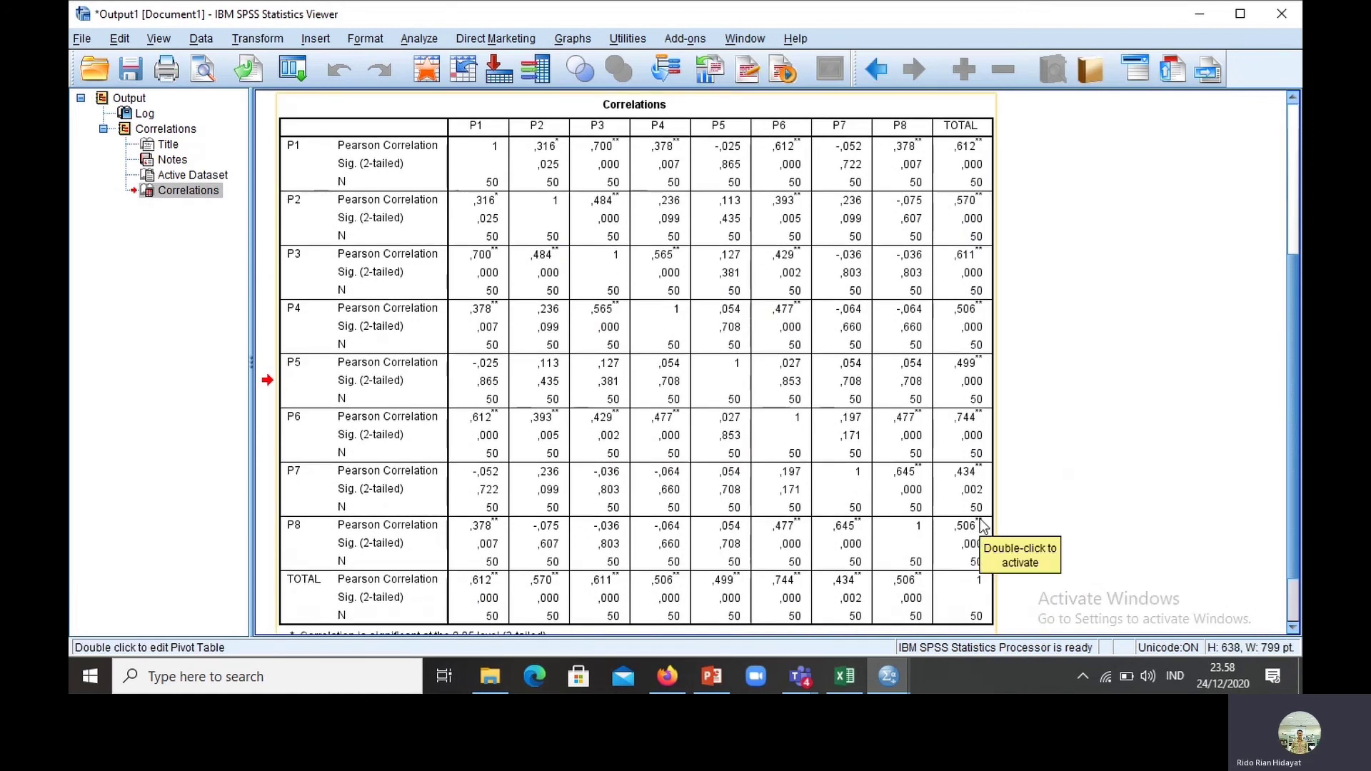